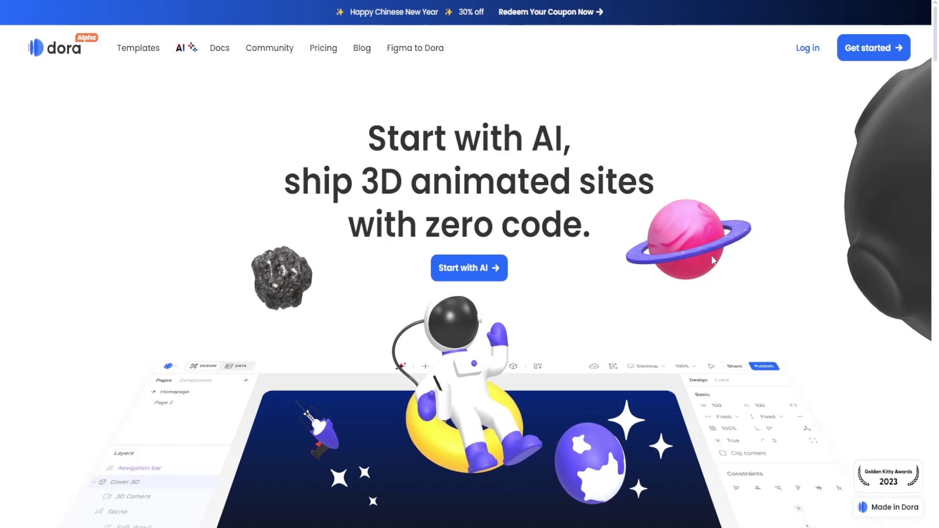
scroll(746, 254, "down", 2)
scroll(746, 253, "down", 5)
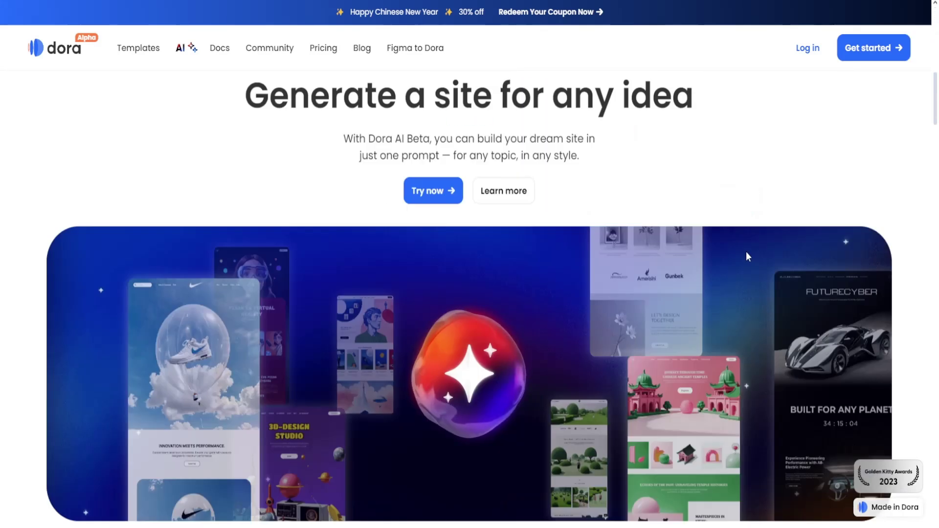
scroll(756, 253, "up", 2)
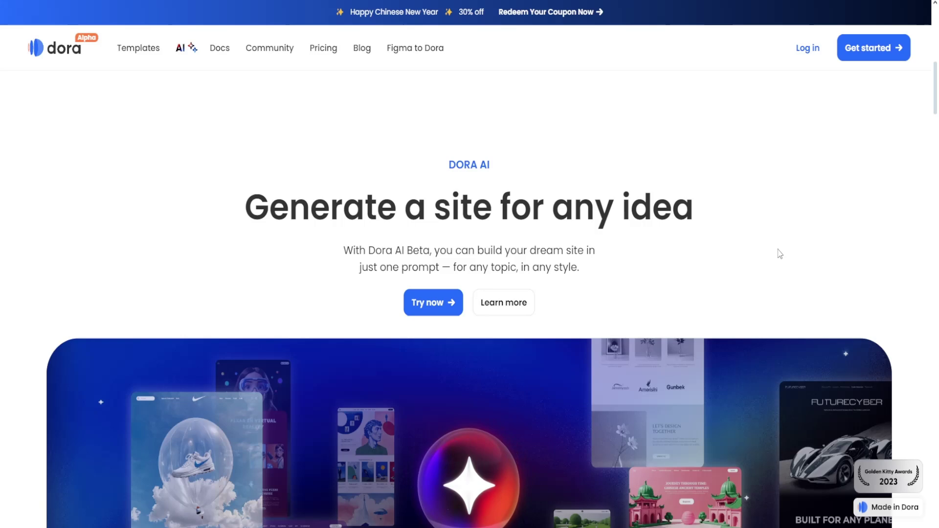
scroll(786, 256, "down", 2)
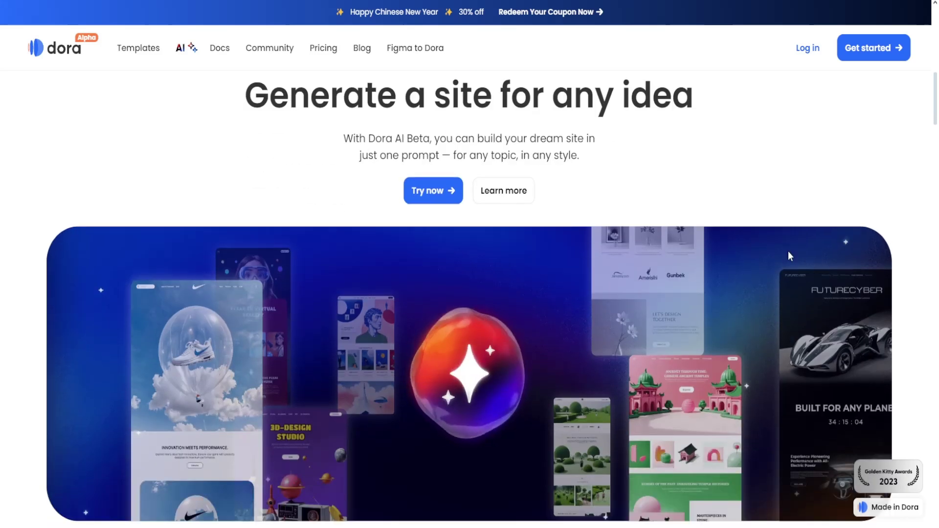
scroll(788, 257, "down", 3)
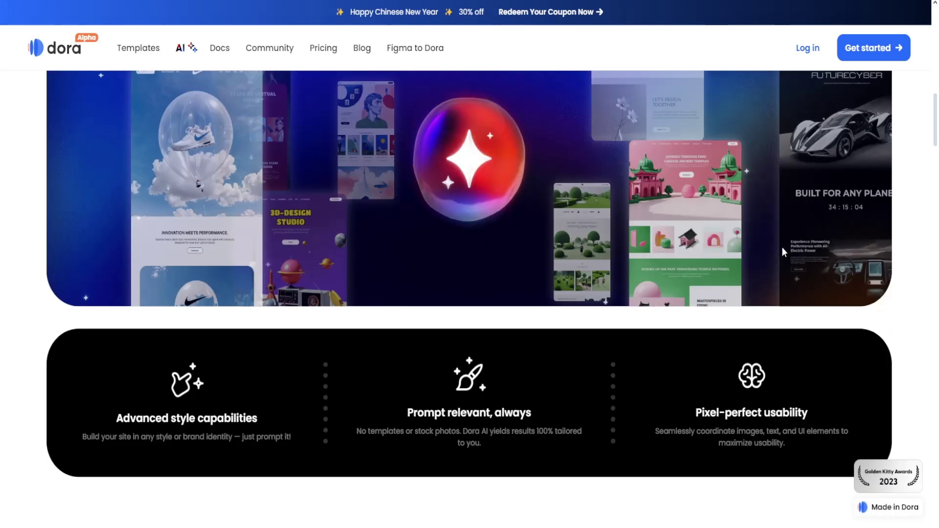
scroll(782, 247, "down", 3)
scroll(782, 247, "up", 2)
scroll(782, 248, "up", 1)
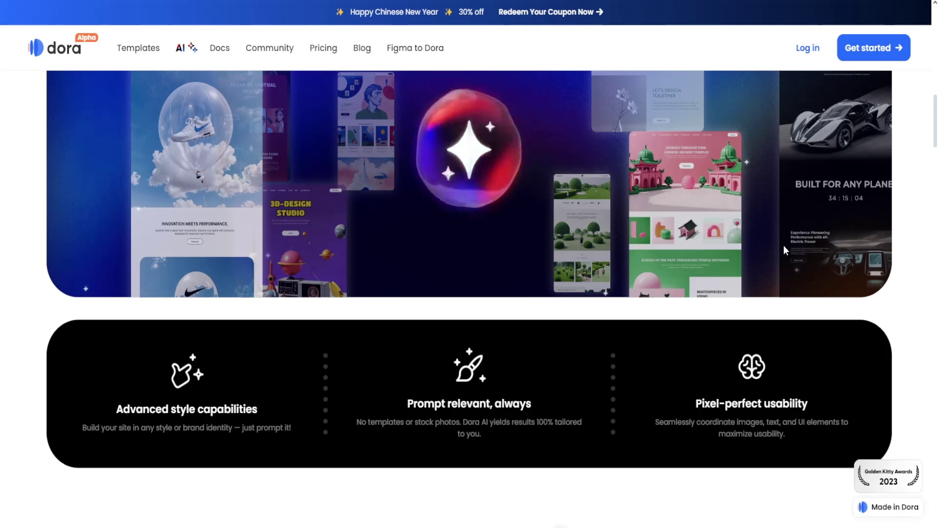
scroll(770, 262, "down", 1)
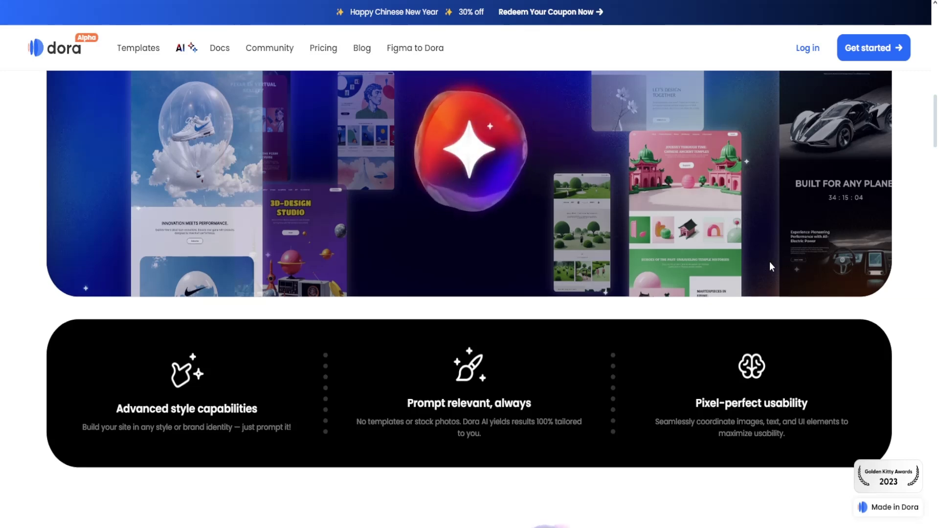
scroll(769, 263, "down", 3)
scroll(771, 249, "down", 3)
scroll(775, 211, "down", 1)
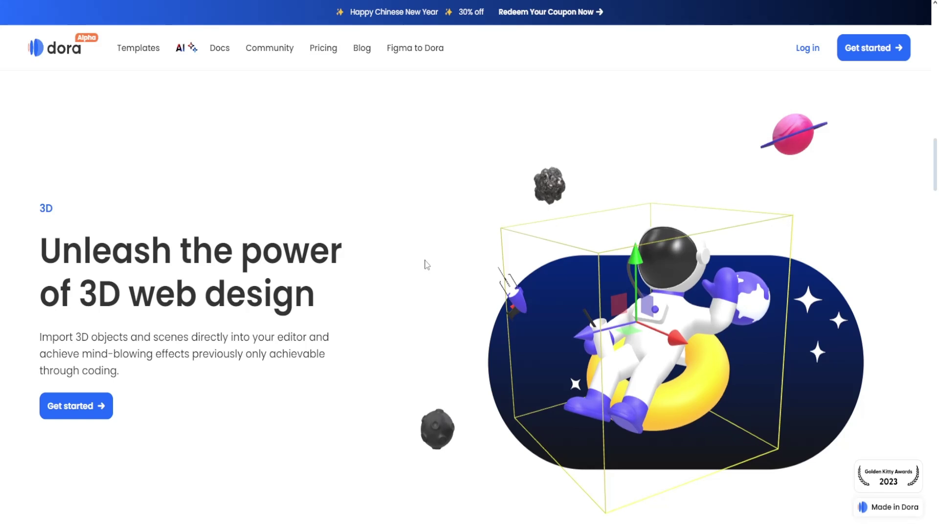
scroll(422, 381, "down", 2)
scroll(426, 379, "down", 3)
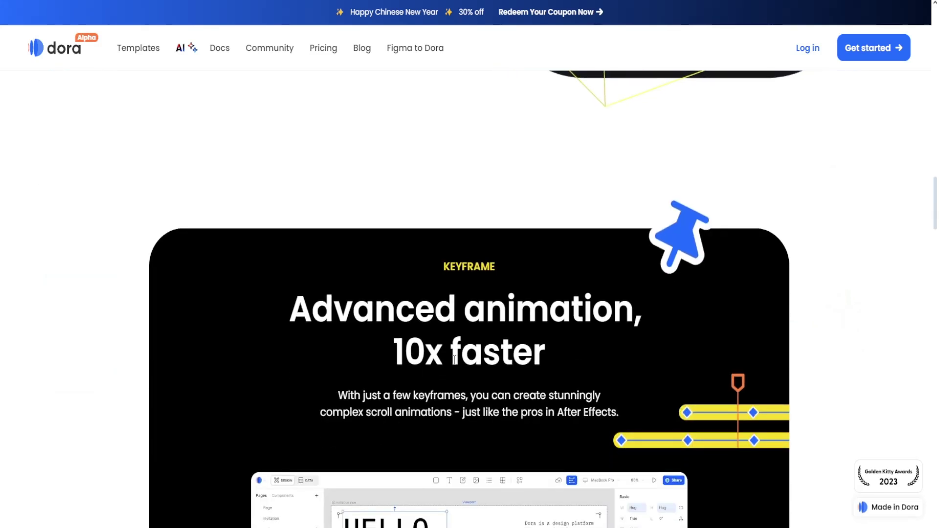
scroll(455, 359, "down", 2)
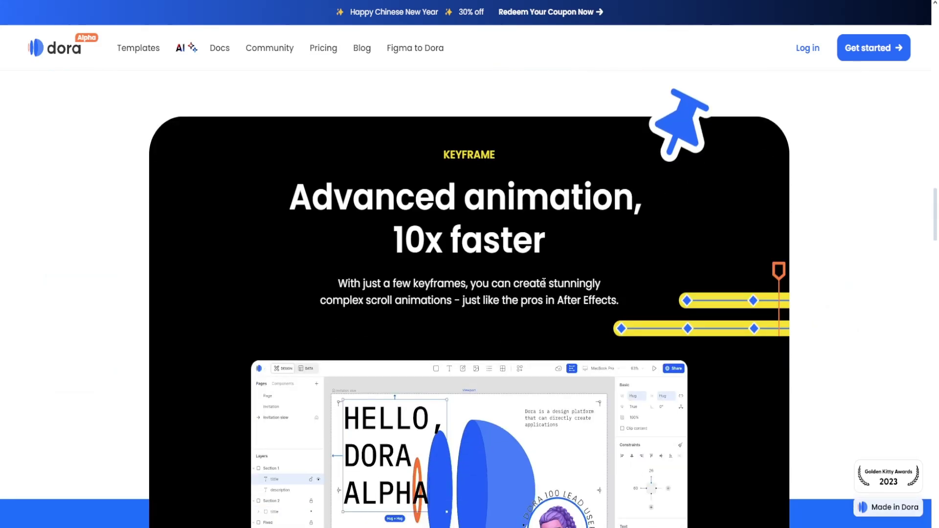
scroll(628, 284, "down", 1)
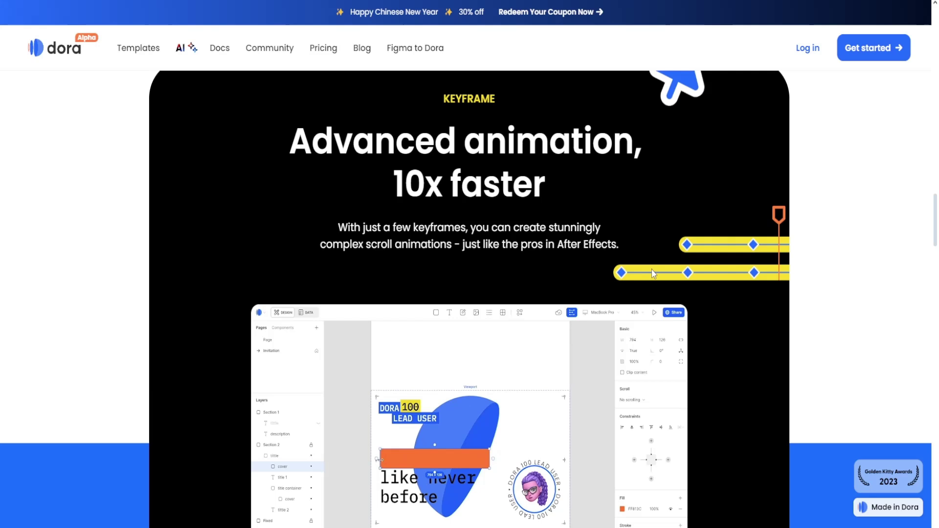
scroll(656, 270, "down", 1)
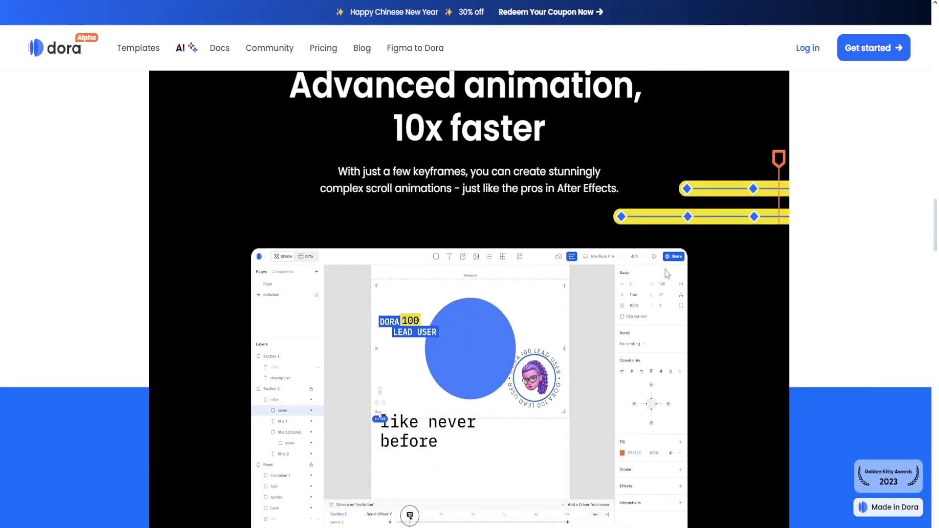
scroll(766, 272, "down", 1)
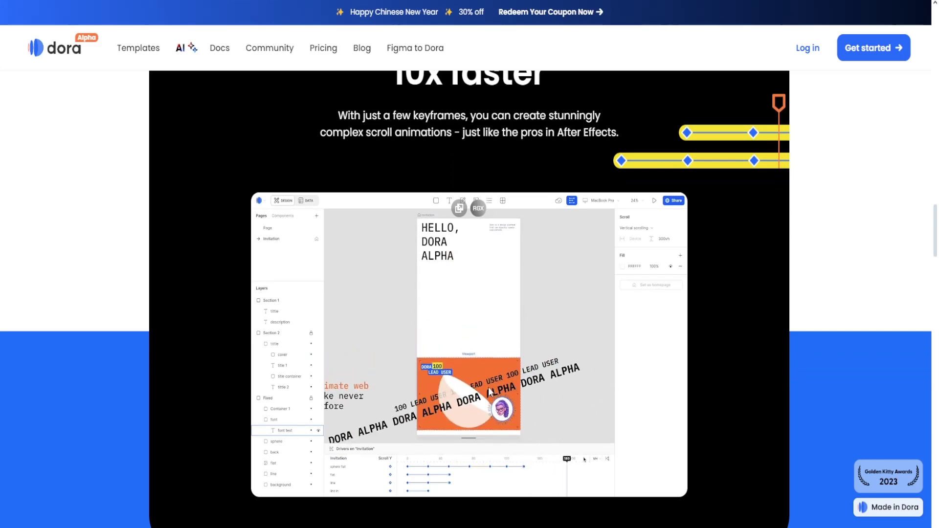
scroll(729, 312, "down", 2)
scroll(731, 306, "down", 2)
scroll(734, 297, "down", 2)
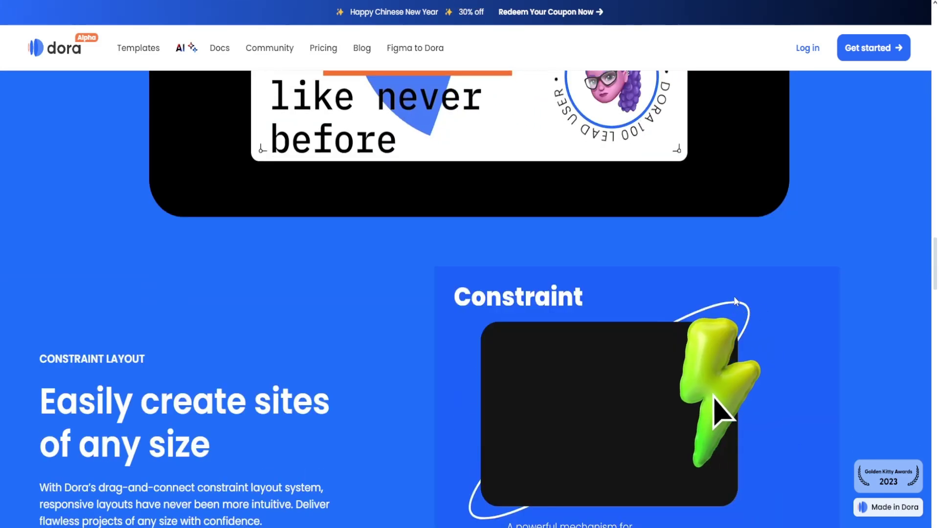
scroll(734, 293, "down", 2)
scroll(734, 292, "down", 1)
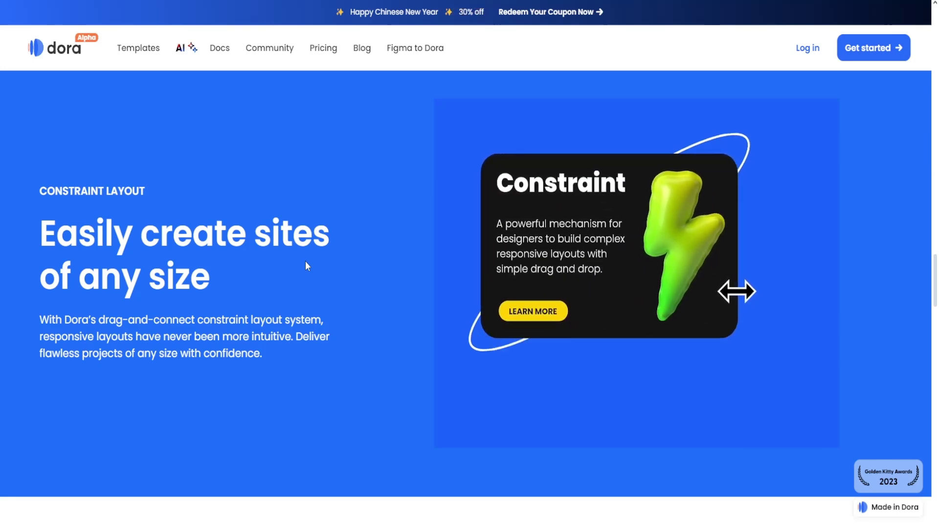
scroll(404, 312, "down", 2)
scroll(432, 296, "down", 2)
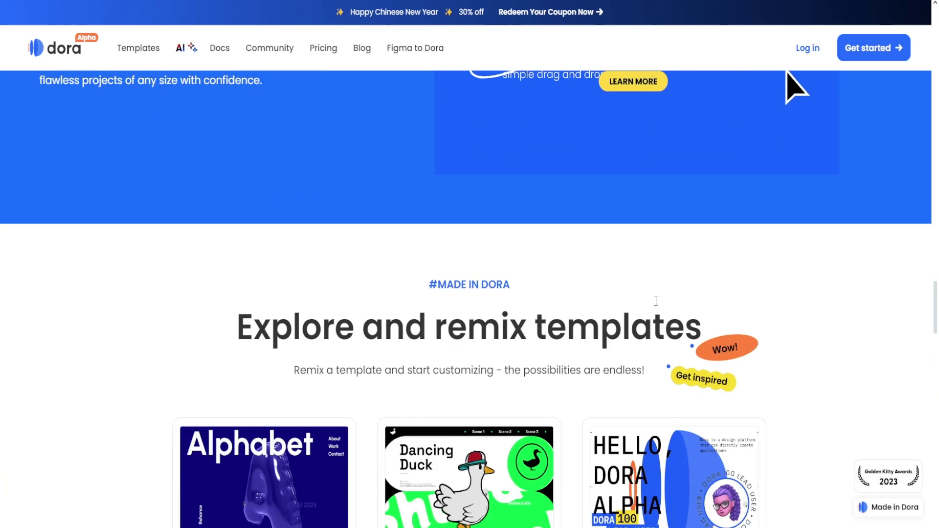
scroll(690, 295, "down", 1)
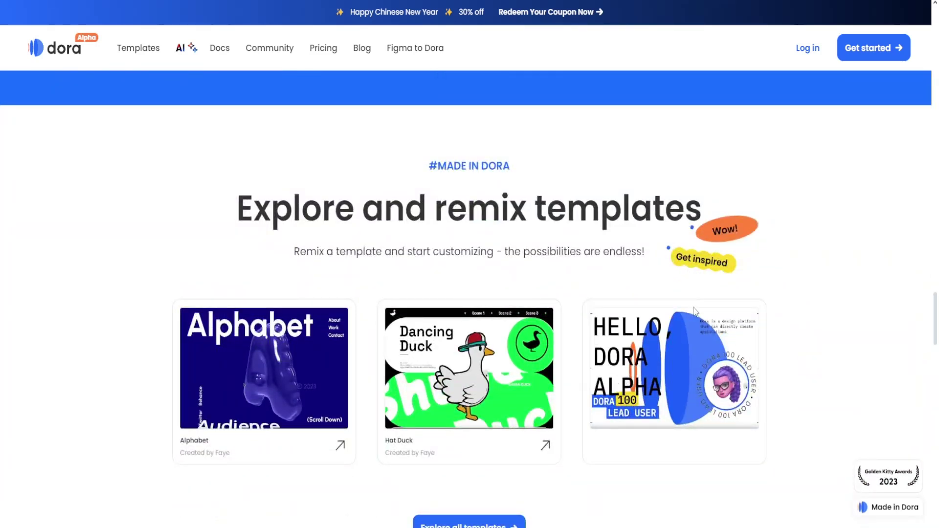
scroll(731, 304, "down", 1)
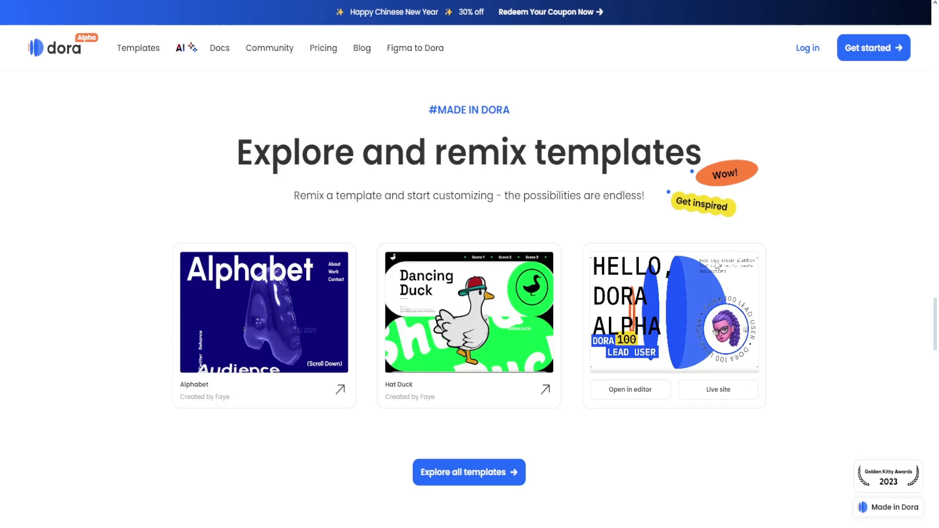
scroll(778, 273, "down", 2)
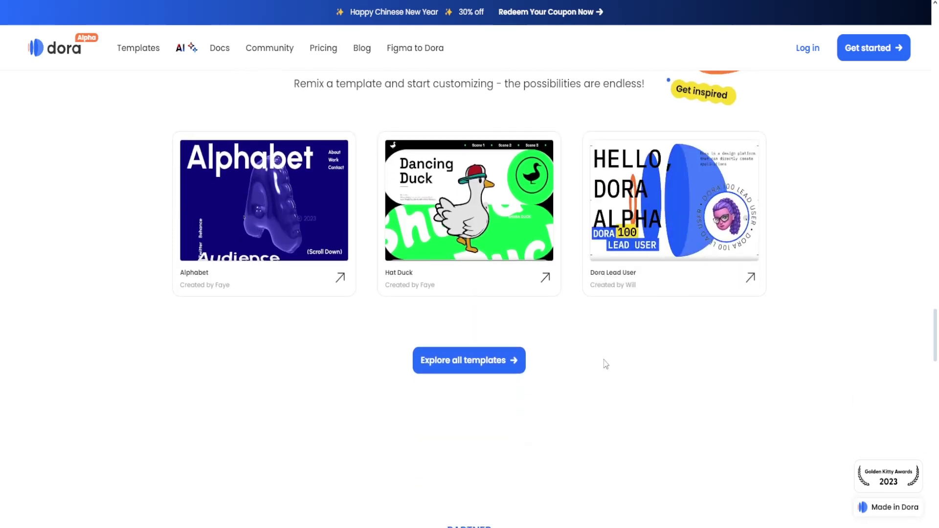
scroll(604, 363, "up", 2)
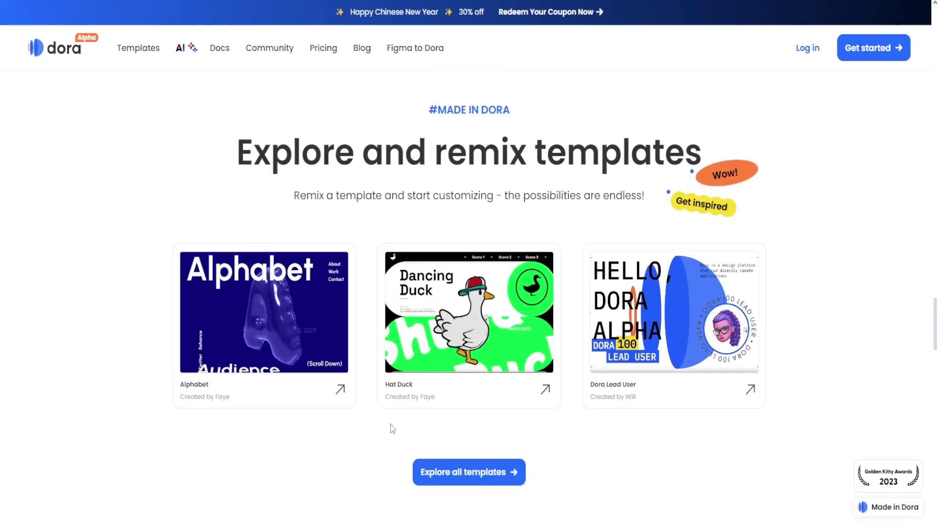
scroll(514, 440, "down", 3)
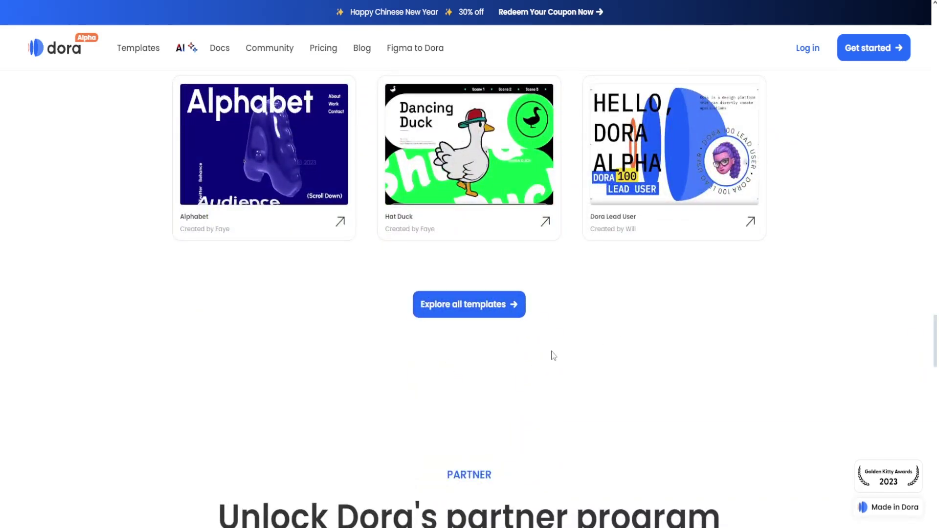
scroll(568, 378, "up", 1)
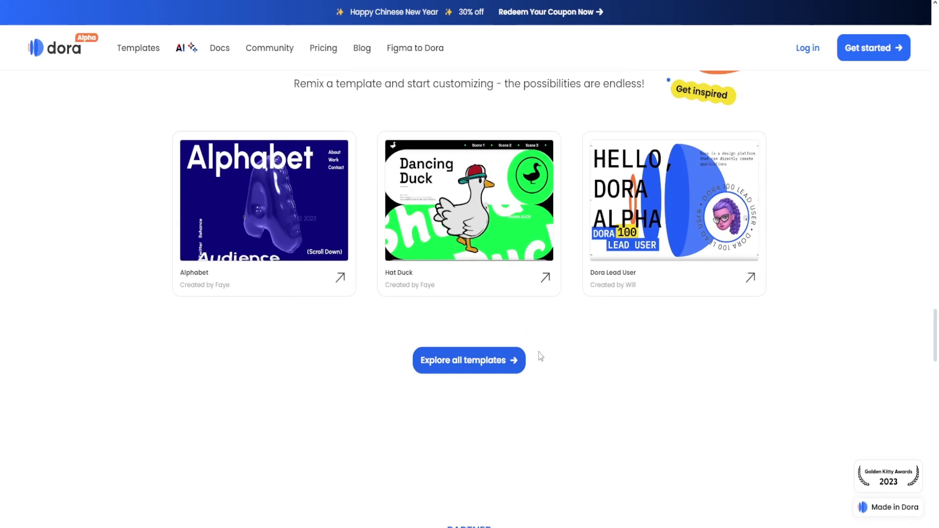
mouse_move(469, 214)
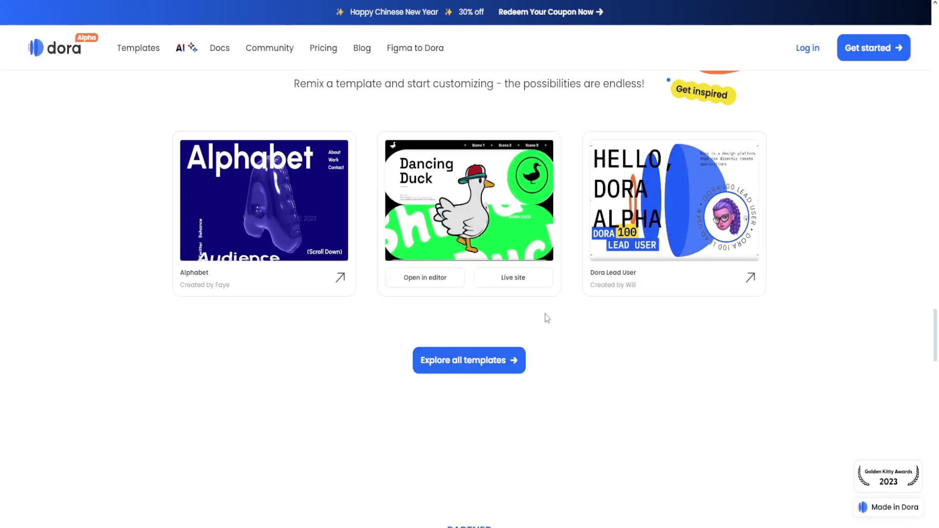
scroll(403, 314, "down", 5)
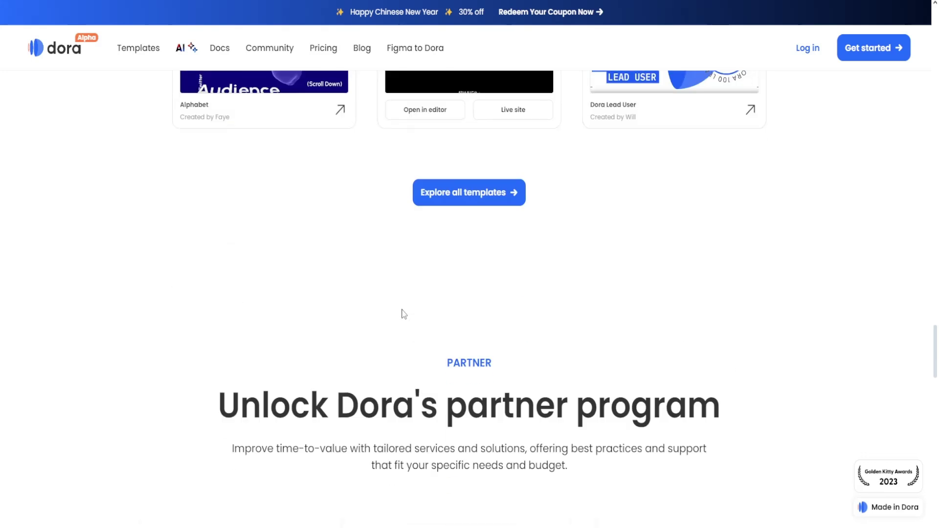
scroll(438, 294, "down", 1)
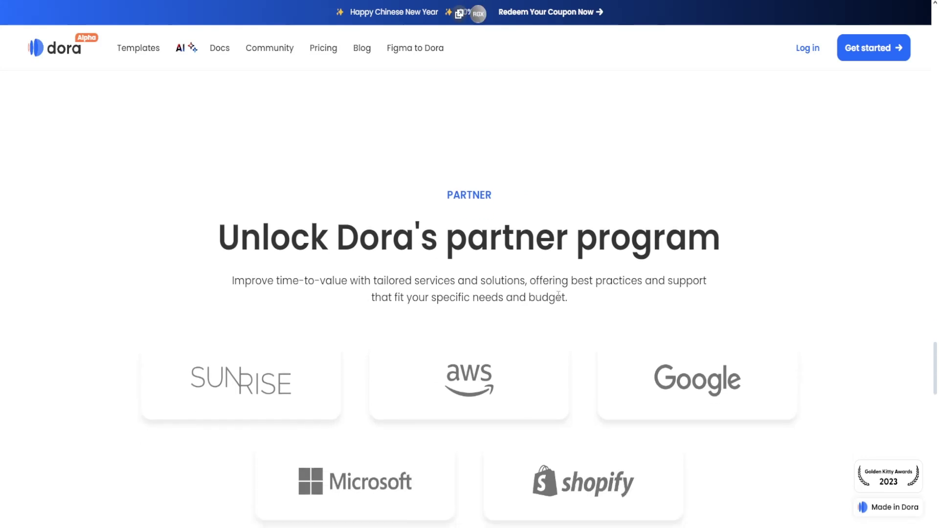
scroll(789, 233, "down", 1)
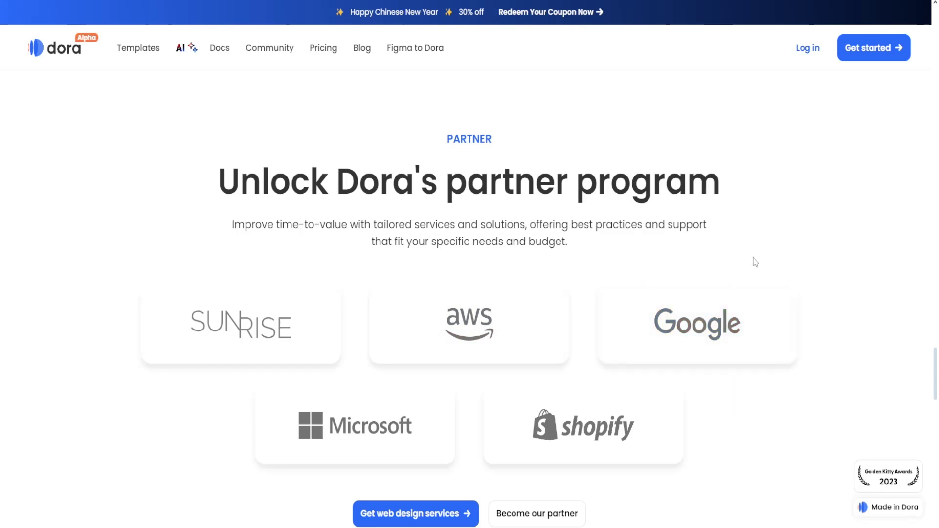
scroll(756, 262, "down", 3)
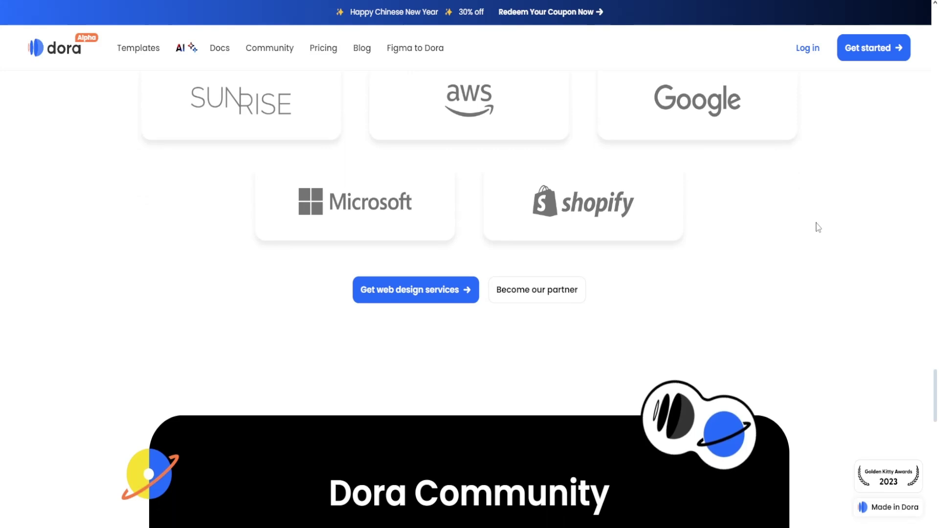
scroll(818, 228, "down", 1)
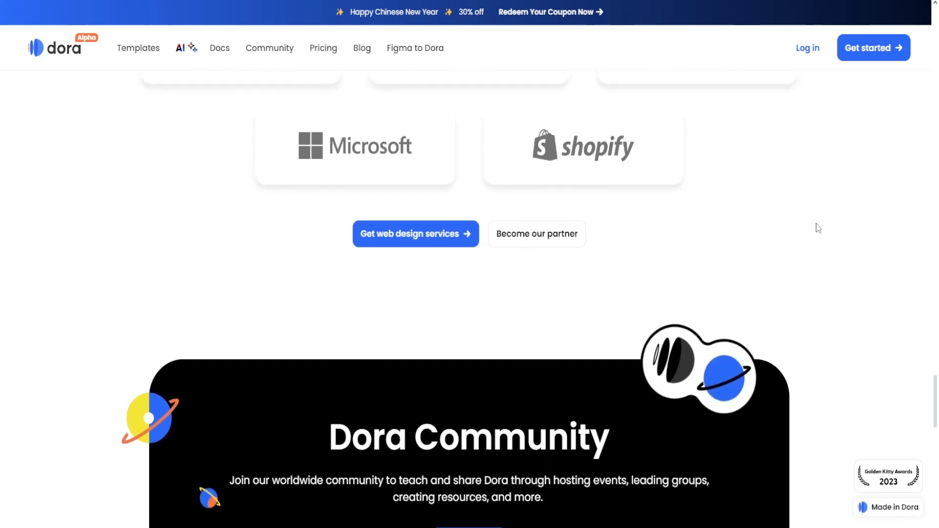
scroll(822, 230, "down", 2)
scroll(828, 225, "down", 2)
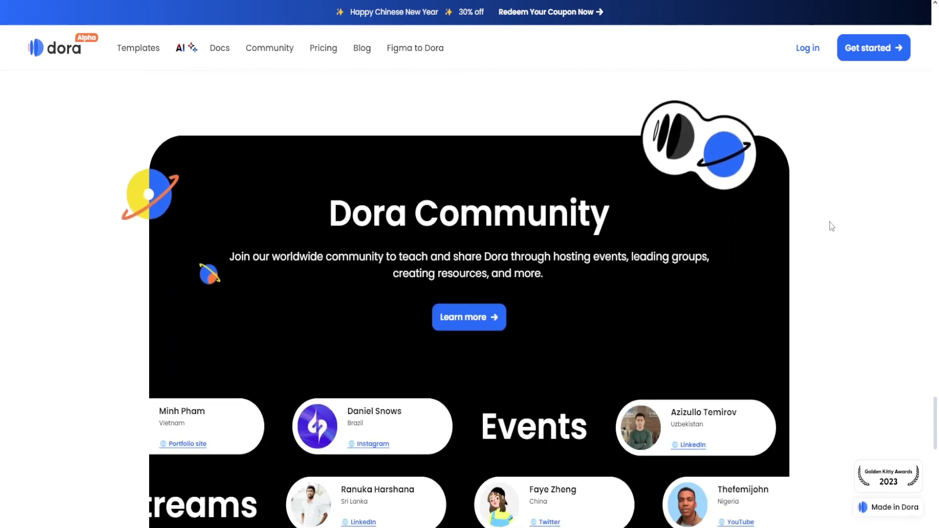
scroll(831, 226, "down", 2)
scroll(831, 226, "up", 1)
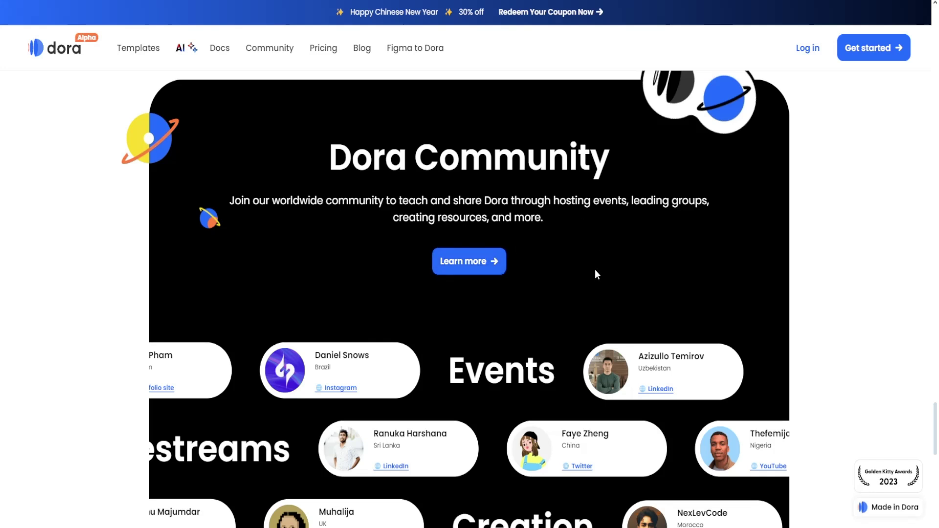
scroll(603, 284, "down", 3)
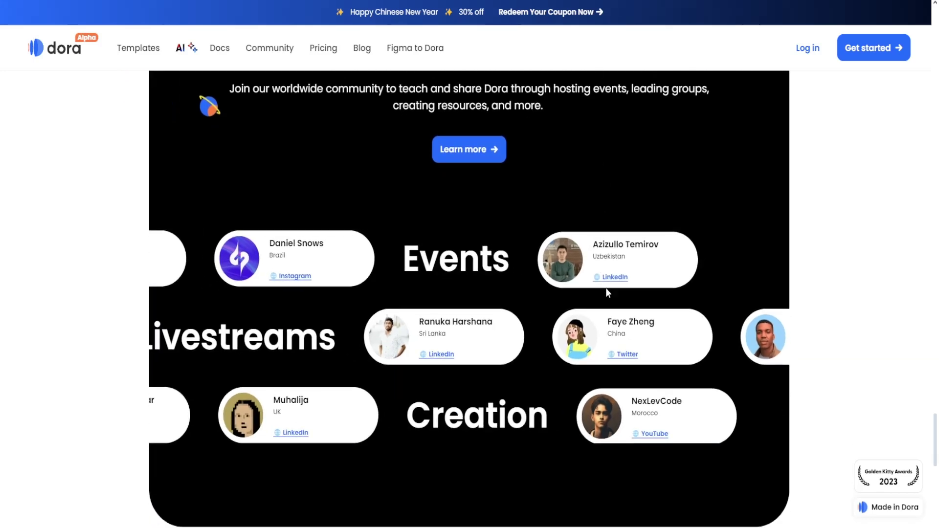
scroll(606, 288, "down", 2)
scroll(608, 289, "up", 2)
scroll(609, 294, "down", 4)
scroll(609, 291, "down", 4)
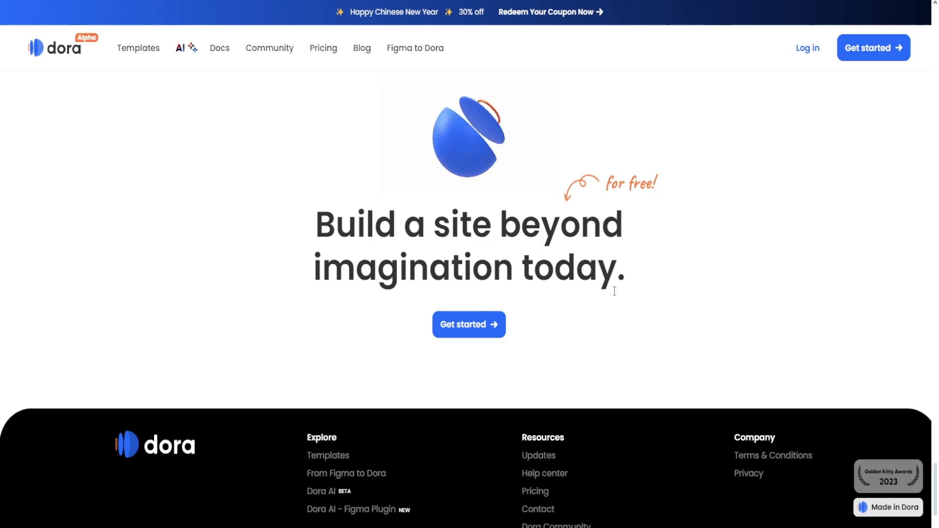
scroll(614, 292, "down", 1)
scroll(621, 295, "up", 1)
scroll(593, 282, "up", 5)
scroll(591, 281, "up", 5)
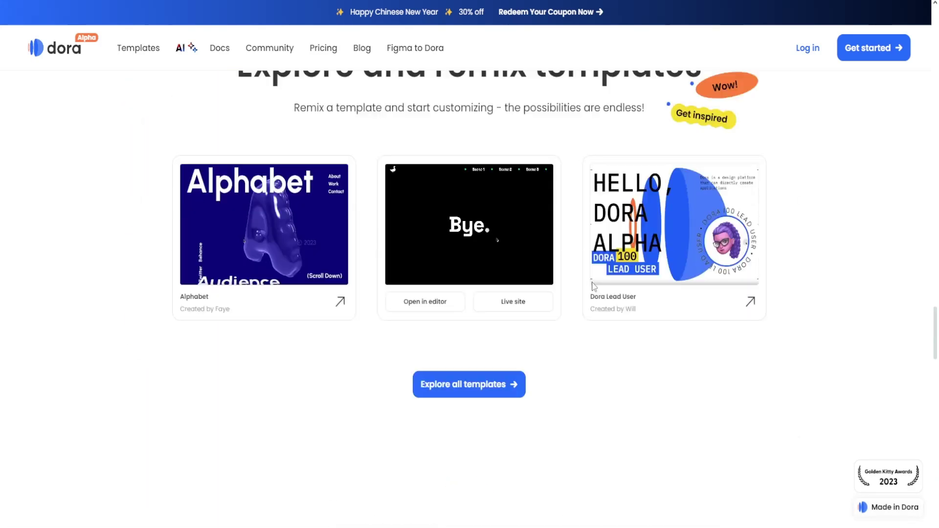
scroll(565, 286, "up", 5)
scroll(539, 288, "up", 5)
scroll(507, 265, "up", 3)
scroll(484, 261, "up", 5)
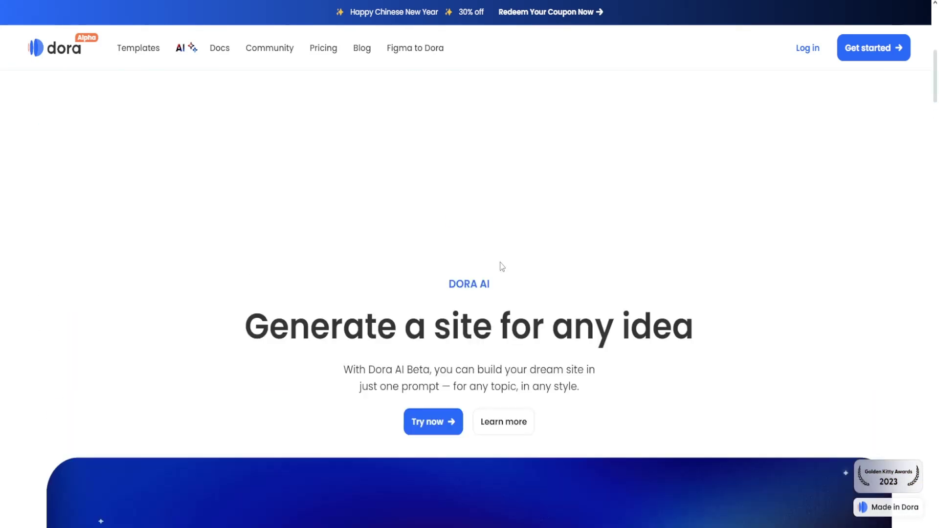
scroll(502, 266, "up", 5)
Start building with Dora AI and answer that you build sites for clients as a freelancer.
left_click(493, 264)
scroll(503, 252, "down", 3)
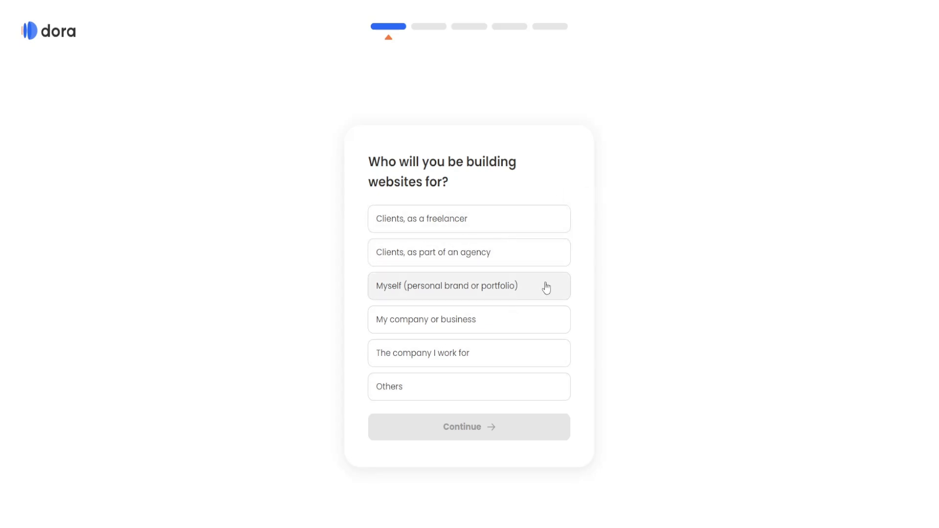
left_click(491, 225)
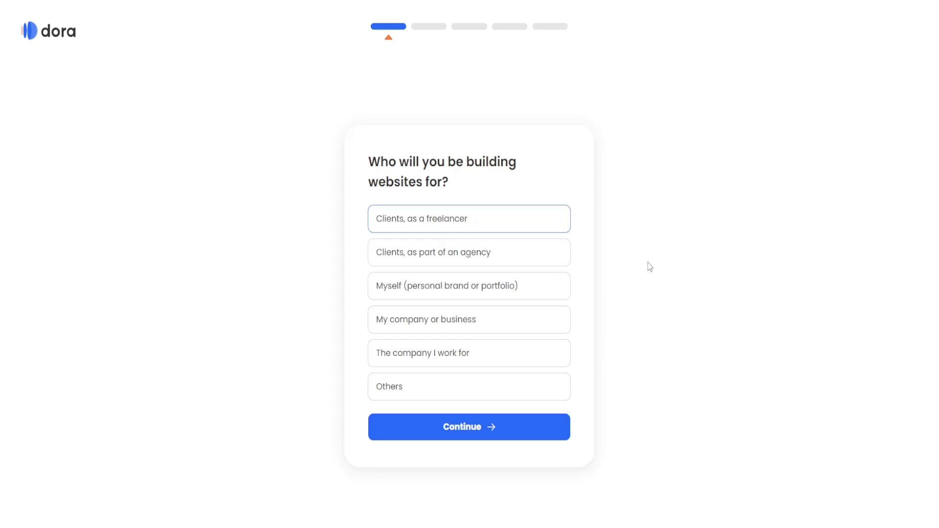
left_click(490, 435)
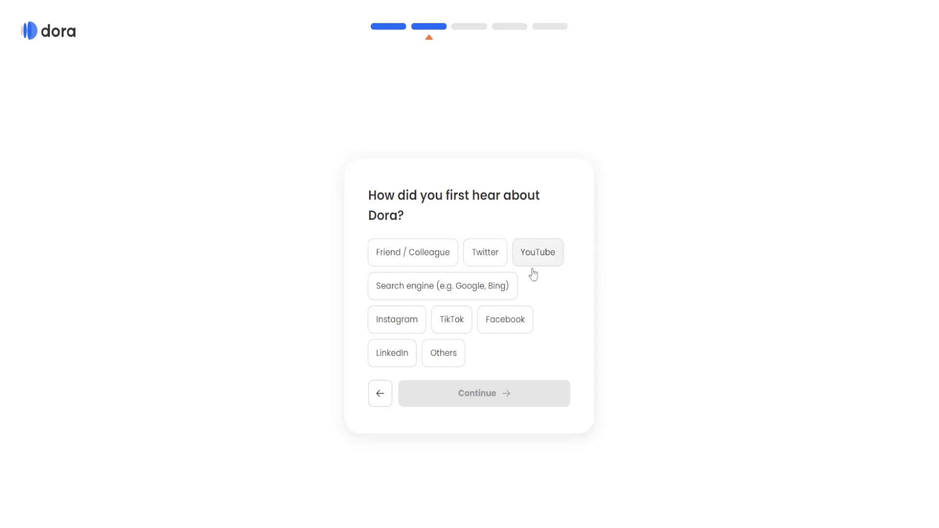
Answer YouTube as the source, AI website generation, product designer role, and 11–50 employees.
left_click(551, 253)
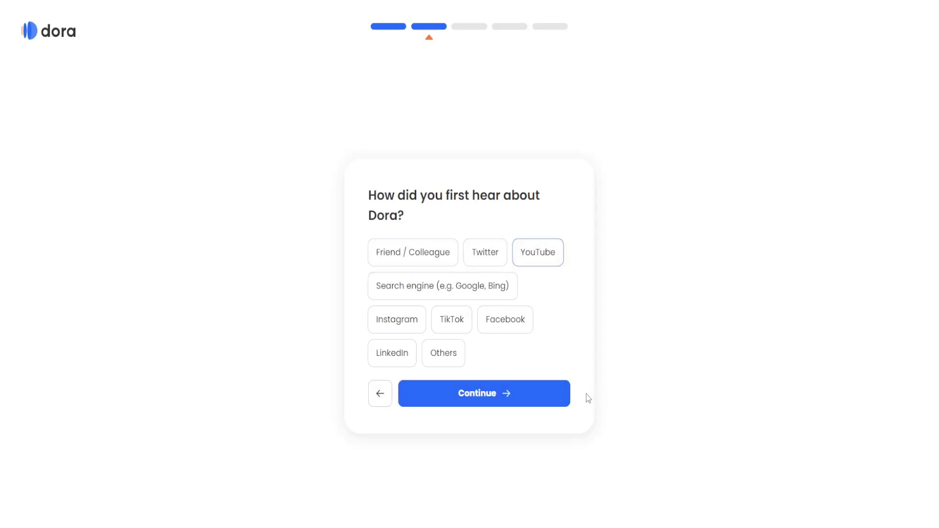
left_click(553, 401)
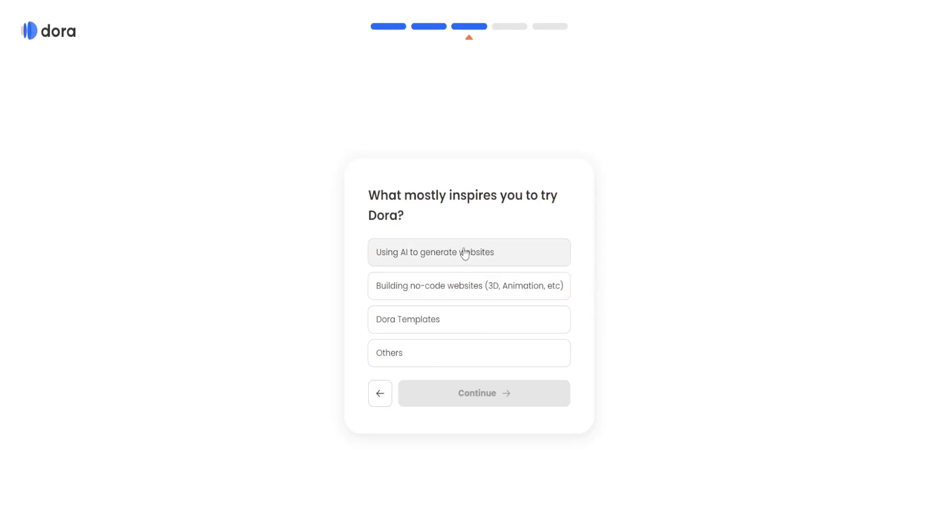
left_click(476, 262)
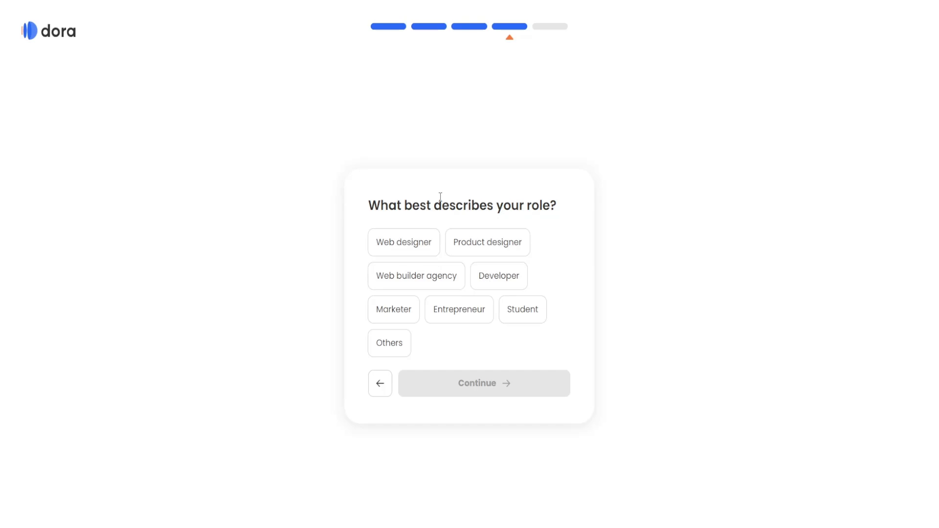
left_click(476, 251)
left_click(506, 389)
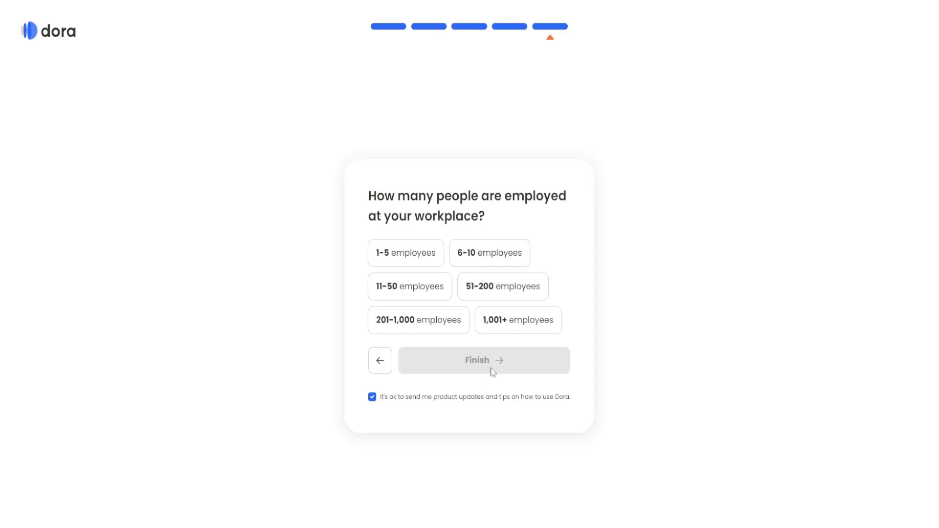
left_click(426, 287)
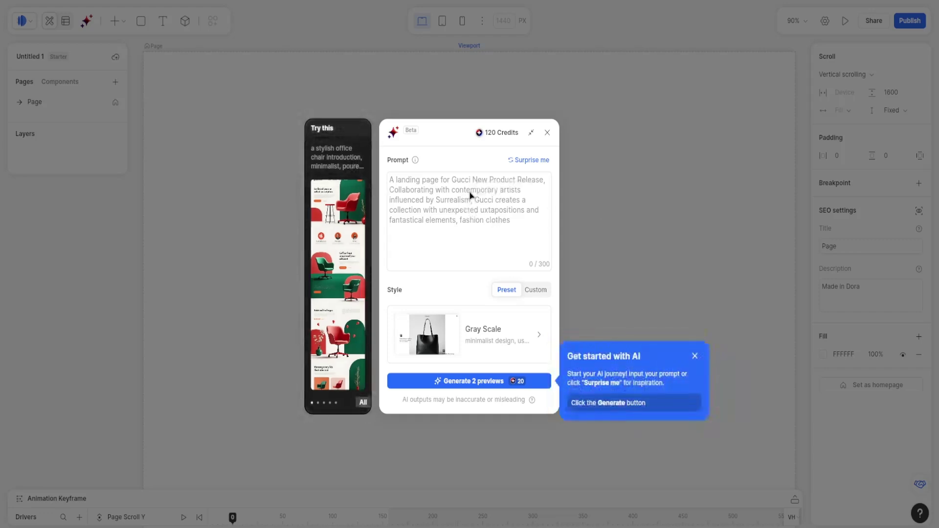
Replace the sample Gucci prompt with 'A landing page for roblox and youtube studio and many many products', dismissing the tip.
left_click_drag(452, 179, 530, 222)
key("BackSpace")
type("A landing page for roblox and y")
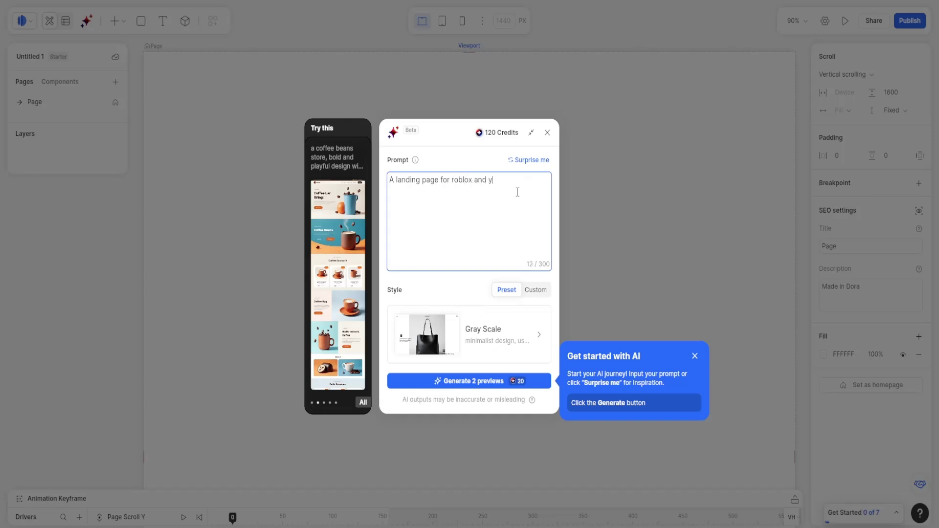
type("outube studio ")
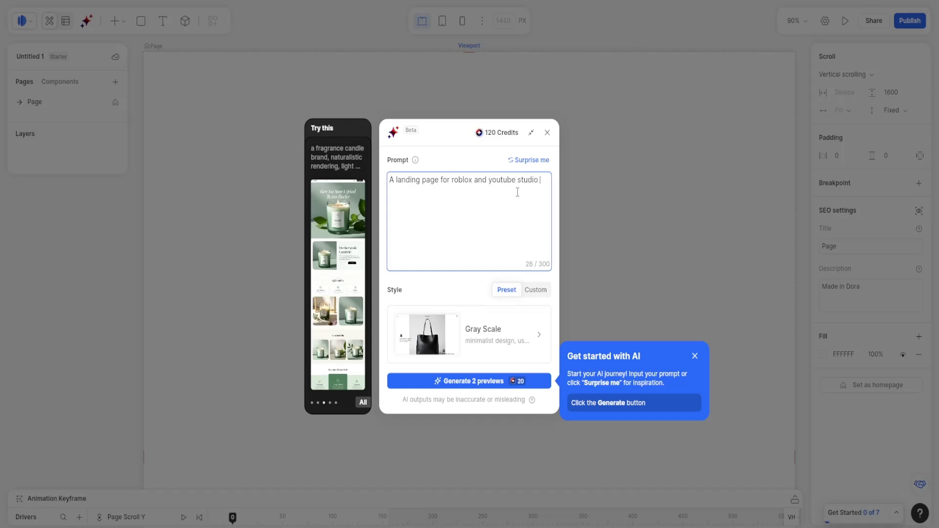
type("and many many pro")
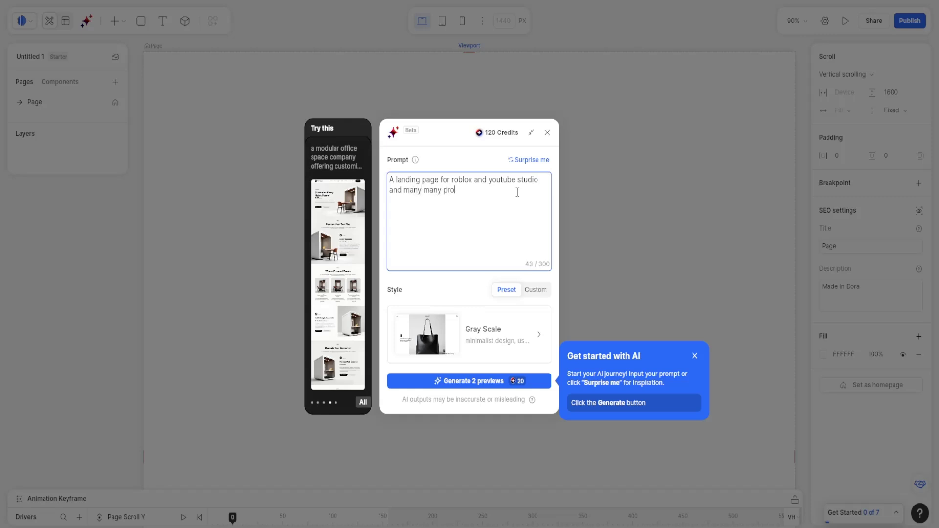
type("ducts")
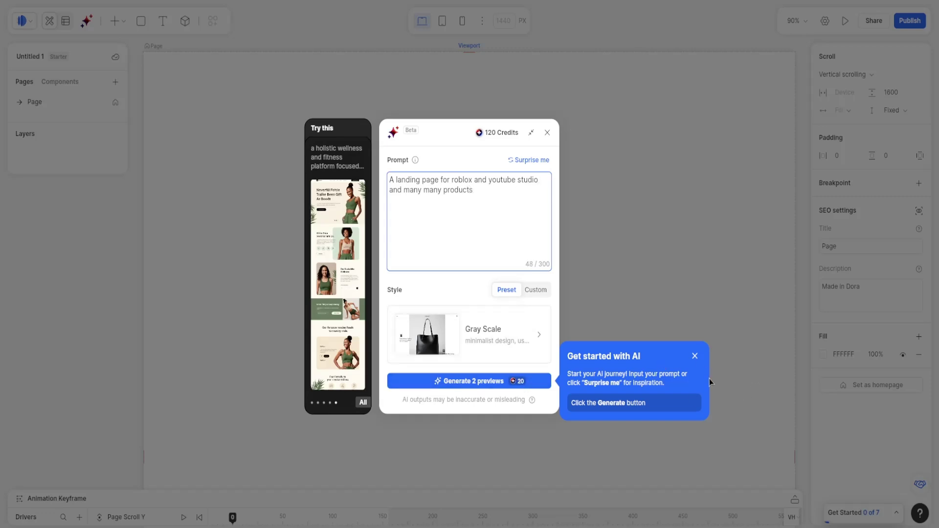
left_click(695, 357)
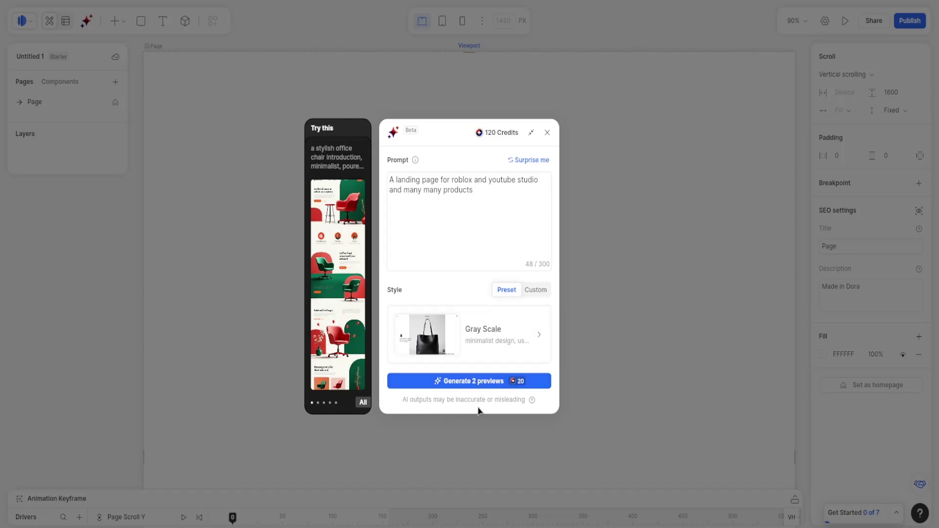
Generate two previews from the Roblox/YouTube prompt and build the page from the left preview.
left_click(494, 386)
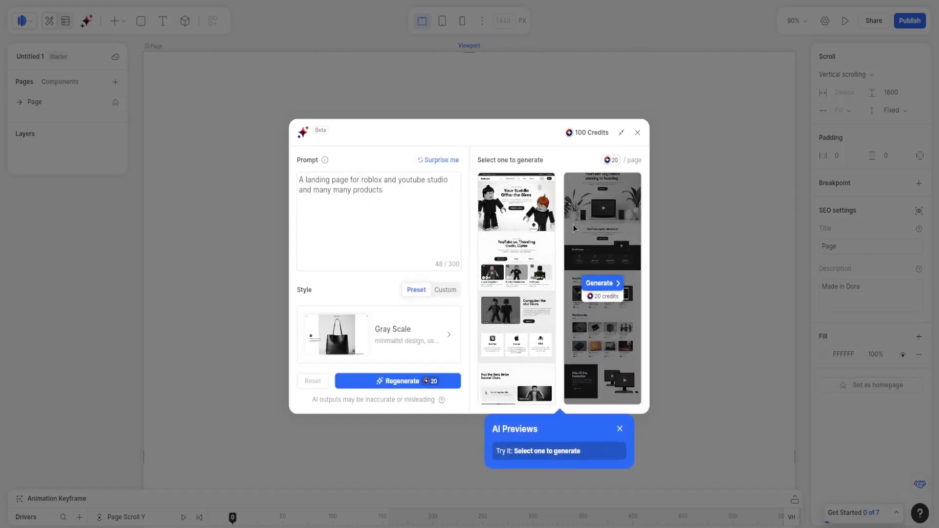
mouse_move(517, 288)
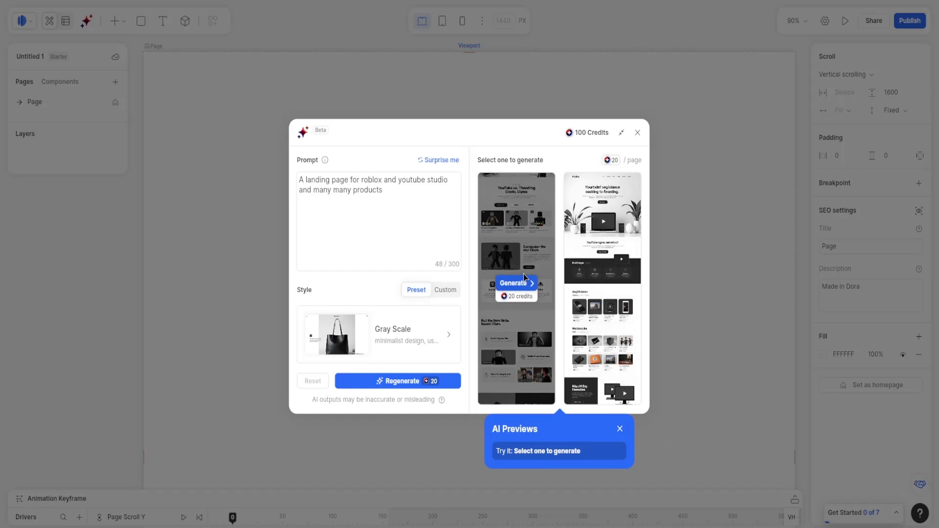
left_click(527, 288)
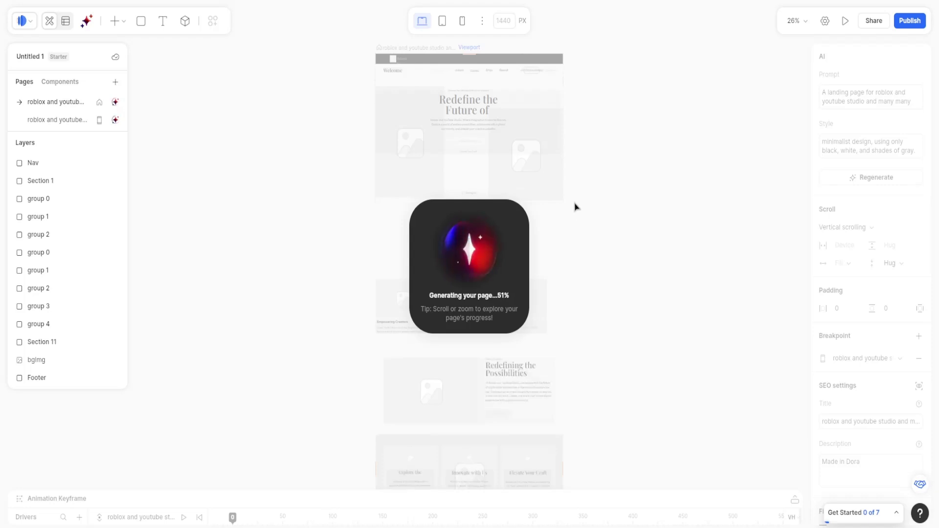
scroll(558, 231, "up", 1)
scroll(557, 231, "up", 2)
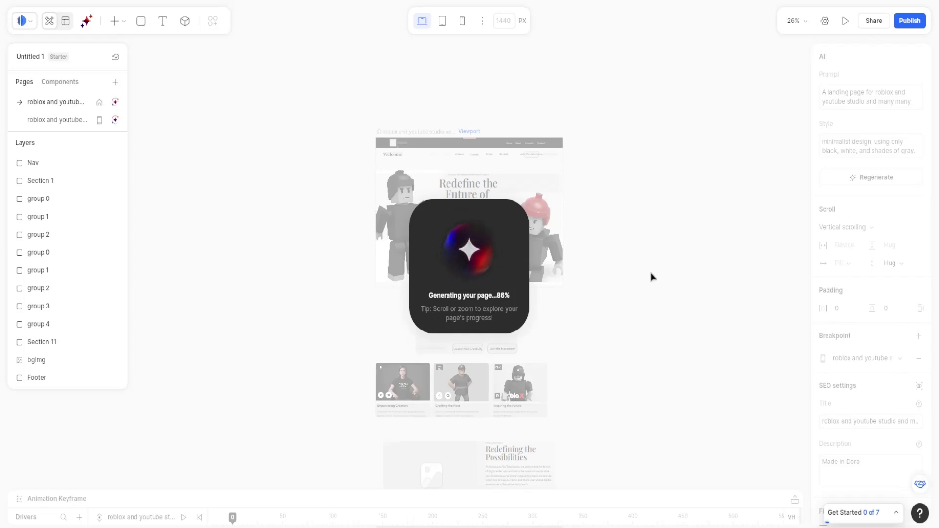
scroll(650, 293, "up", 1)
scroll(555, 325, "down", 3)
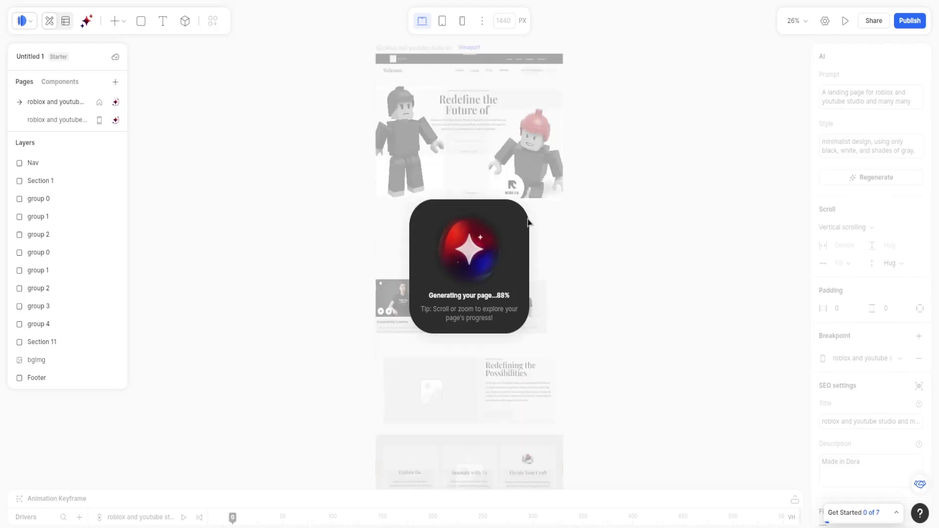
scroll(575, 214, "down", 1)
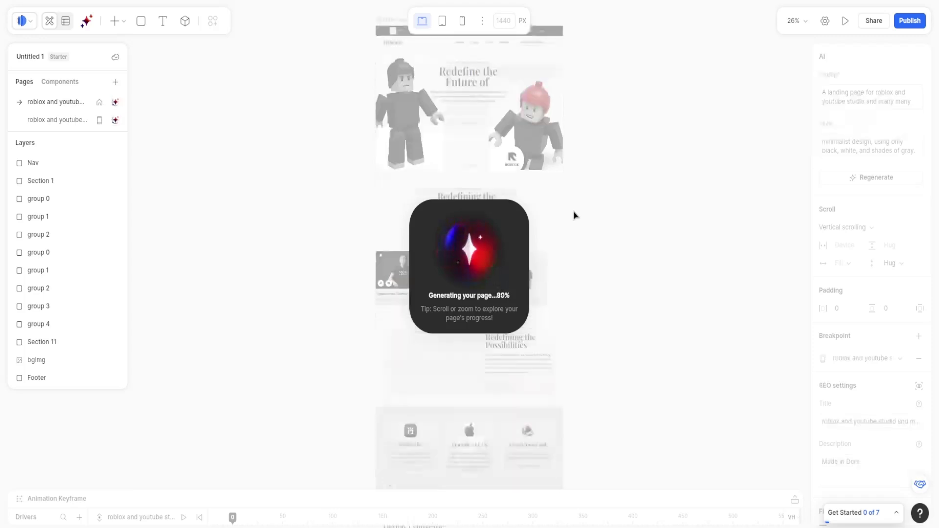
scroll(575, 214, "down", 1)
scroll(575, 205, "down", 3)
scroll(563, 195, "down", 1)
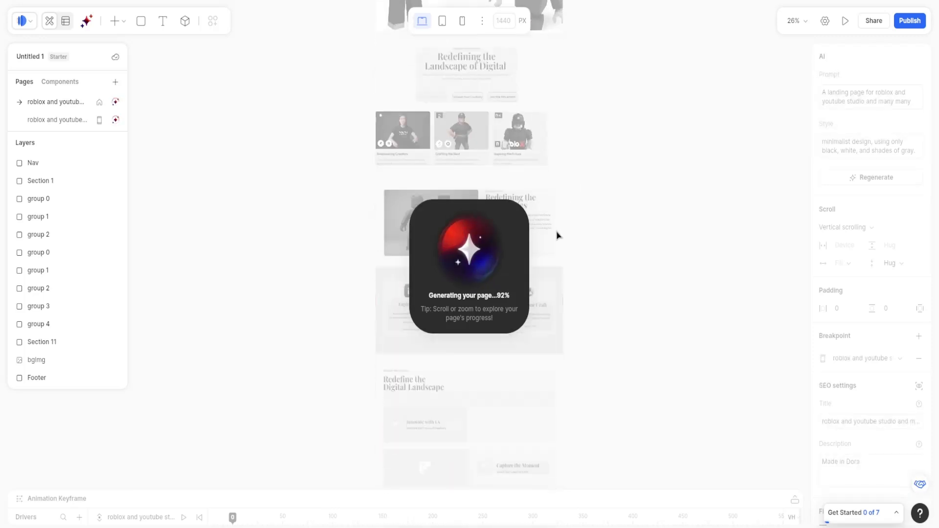
scroll(558, 235, "down", 1)
scroll(594, 155, "up", 3)
scroll(557, 161, "up", 1)
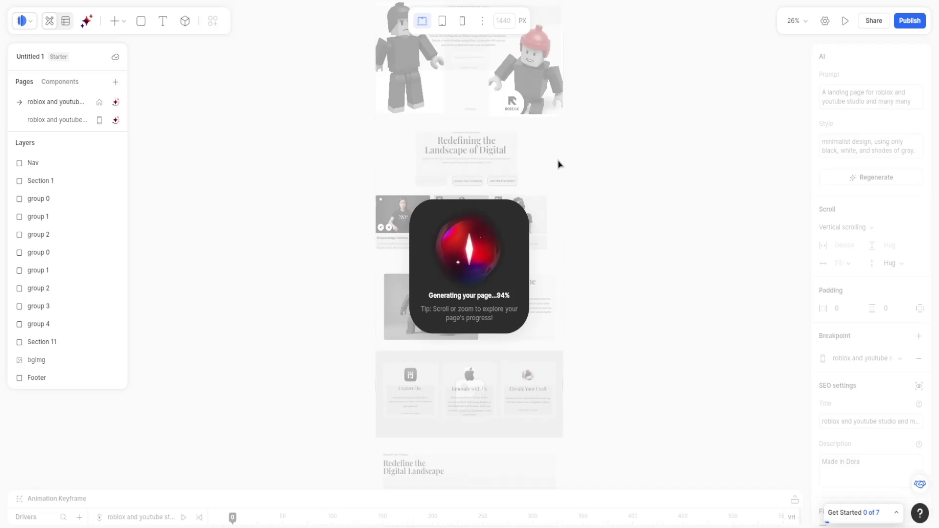
scroll(606, 165, "up", 2)
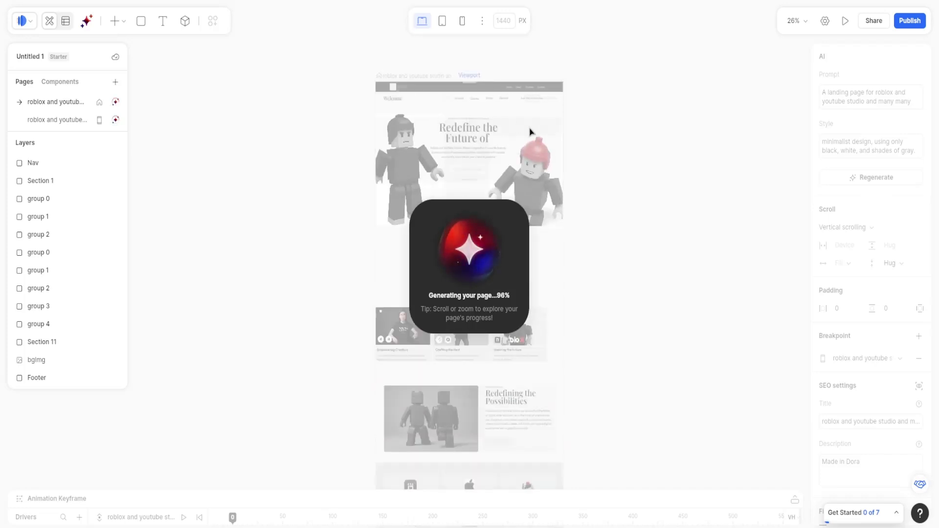
scroll(545, 143, "down", 3)
scroll(539, 143, "down", 3)
scroll(520, 185, "down", 2)
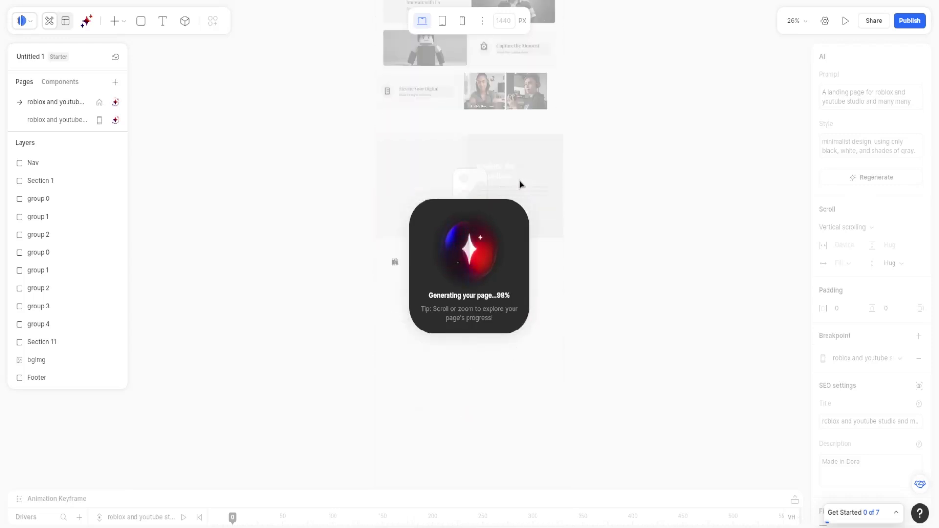
scroll(572, 162, "up", 2)
scroll(547, 176, "up", 2)
scroll(539, 237, "up", 2)
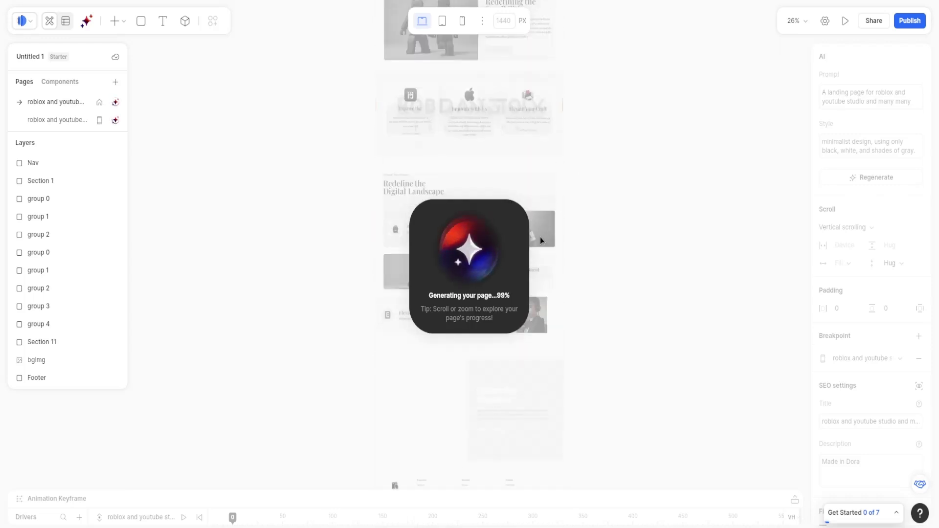
scroll(558, 233, "up", 3)
scroll(558, 232, "up", 1)
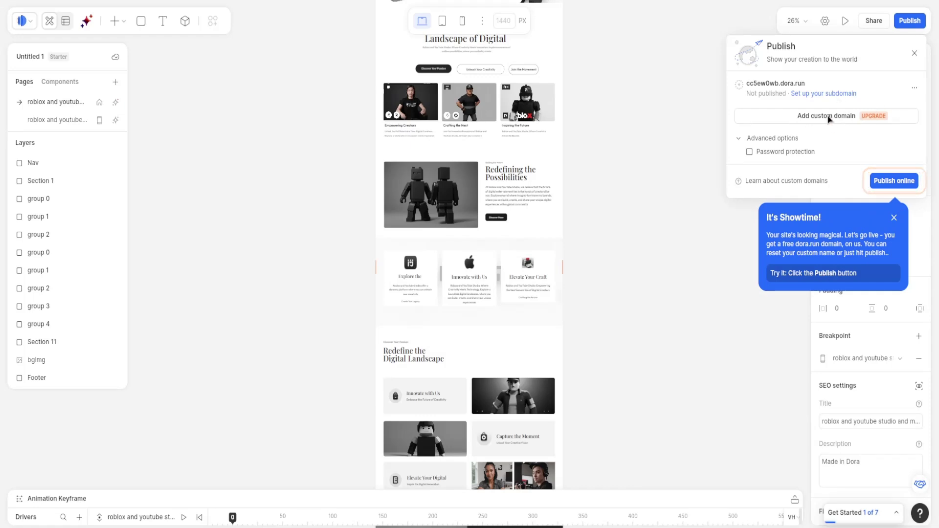
Dismiss the It's Showtime! tip, close Publish, review the page, and reopen Publish.
left_click(894, 217)
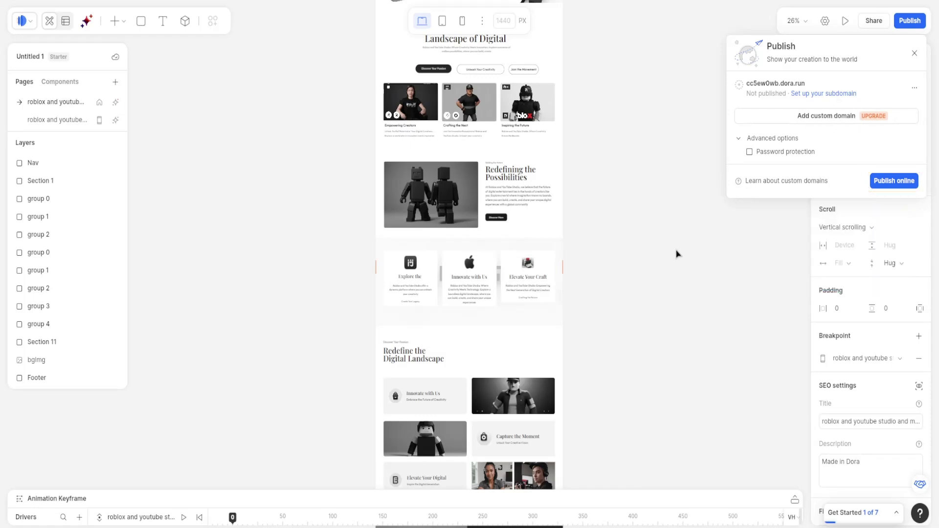
scroll(675, 254, "up", 3)
scroll(650, 276, "up", 3)
scroll(631, 286, "up", 1)
left_click(630, 297)
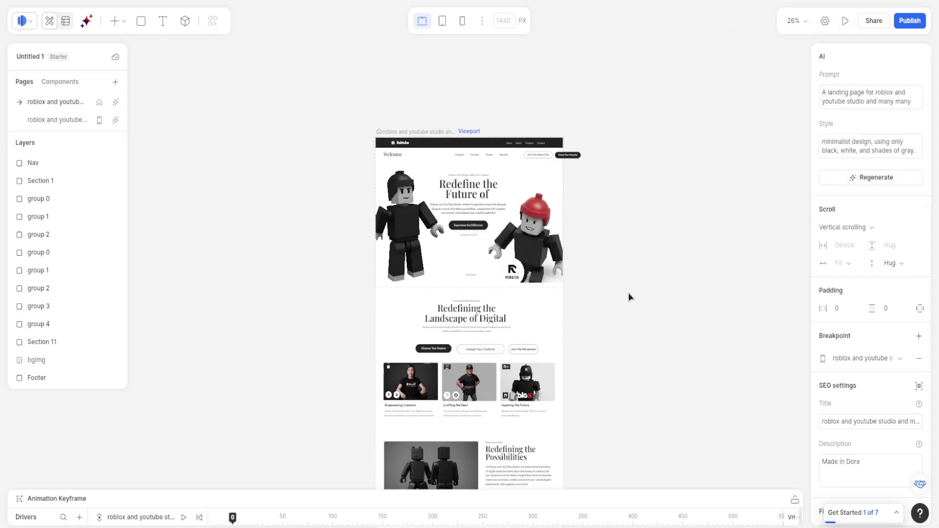
scroll(623, 301, "up", 2)
scroll(613, 286, "up", 1)
scroll(616, 267, "down", 2)
scroll(631, 294, "down", 2)
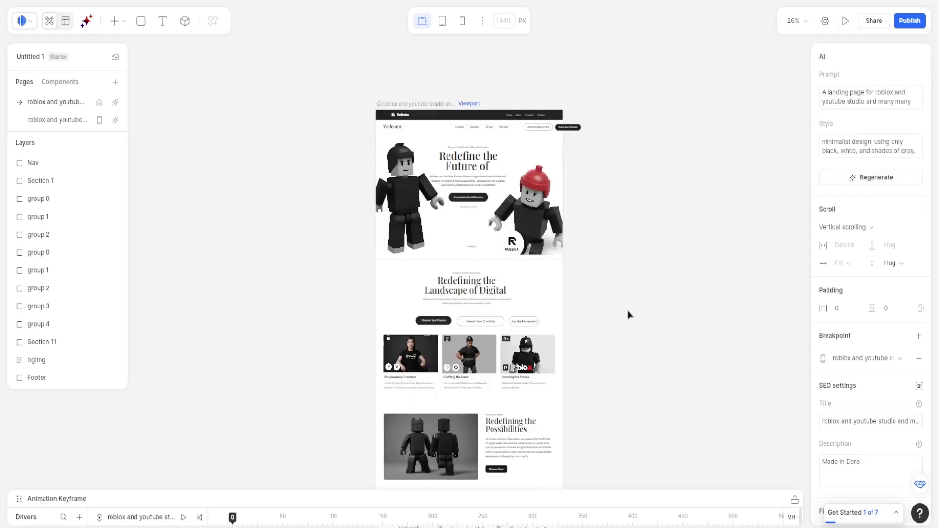
scroll(554, 346, "down", 3)
scroll(608, 330, "up", 1)
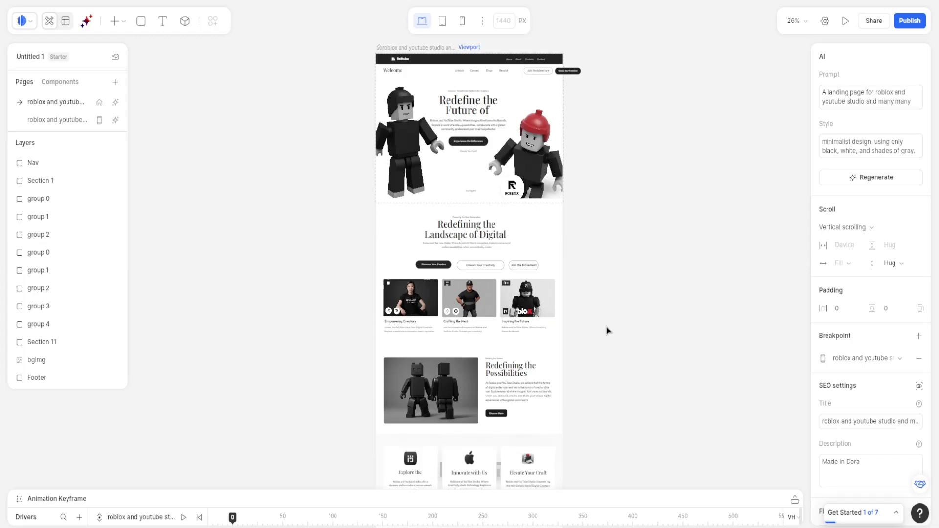
scroll(585, 323, "up", 1)
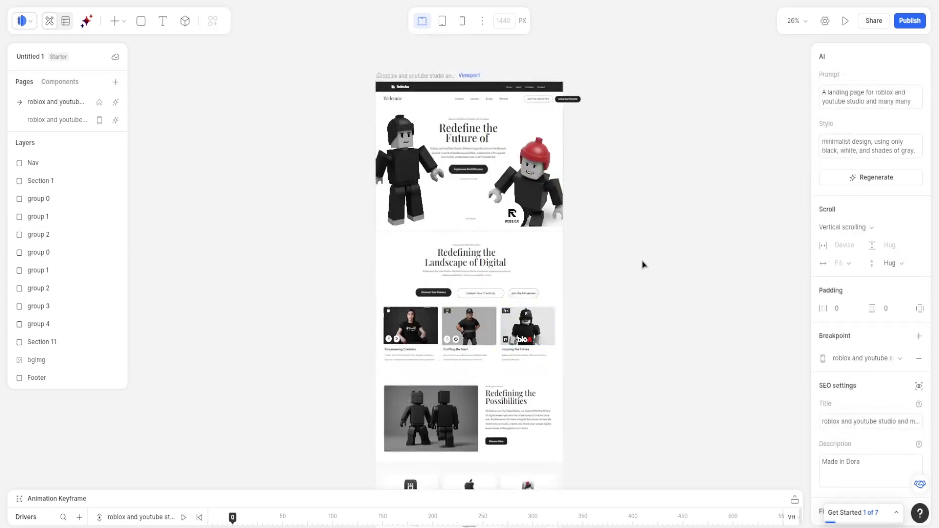
scroll(575, 181, "down", 1)
scroll(574, 181, "down", 3)
left_click(910, 21)
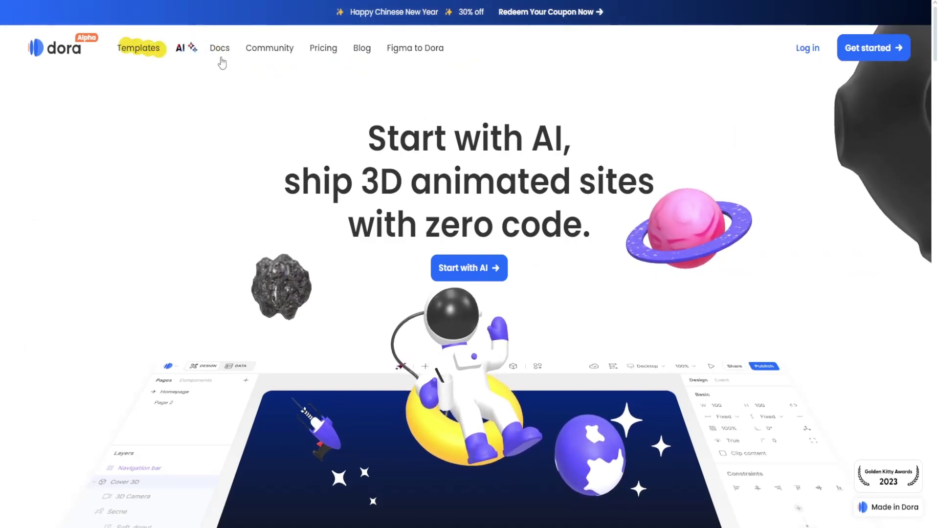
Browse Dora's template gallery showing No Matter, Run, Shuba Duck and iPad Air templates.
left_click(194, 52)
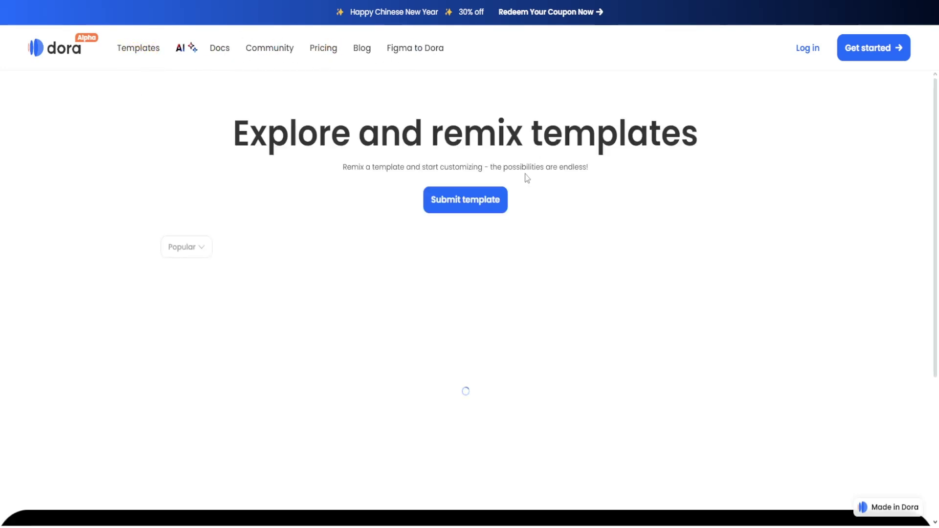
scroll(573, 194, "down", 2)
scroll(618, 208, "up", 2)
right_click(367, 73)
left_click(543, 77)
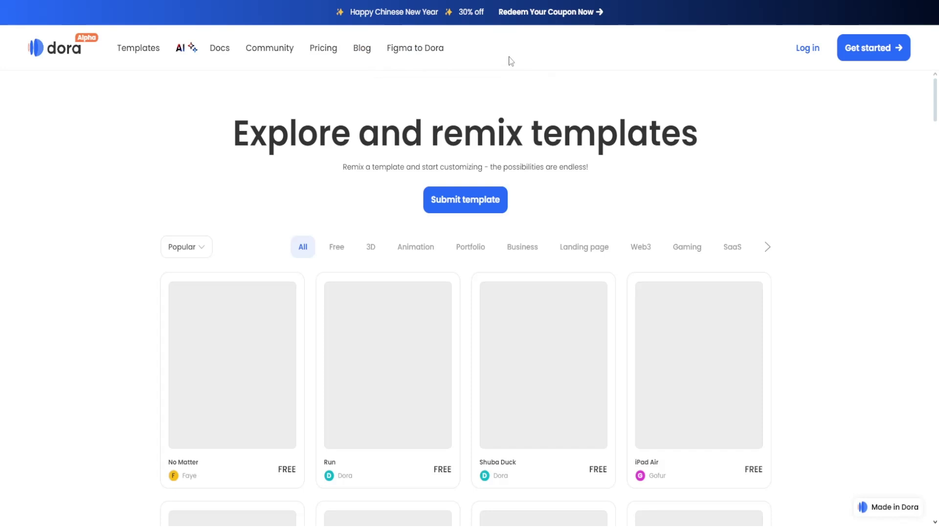
scroll(702, 160, "down", 3)
scroll(771, 234, "up", 2)
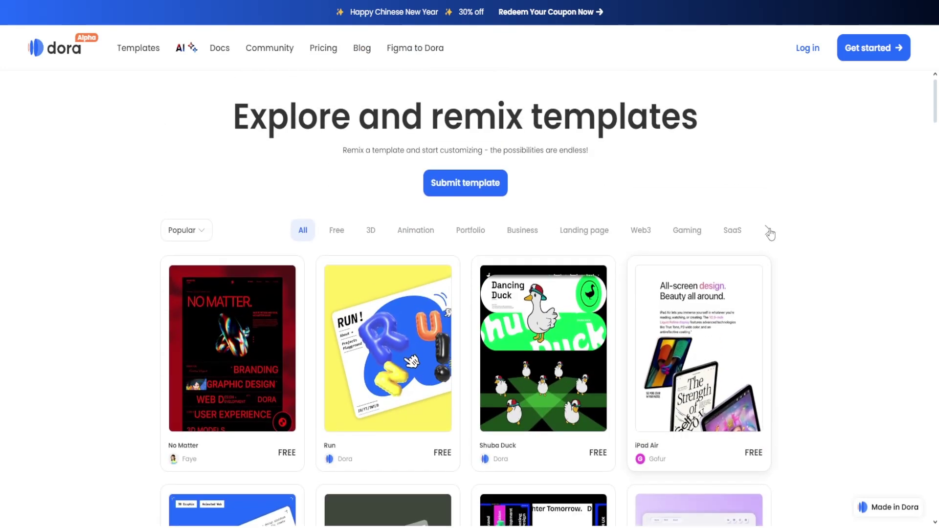
scroll(770, 234, "down", 2)
scroll(801, 239, "up", 3)
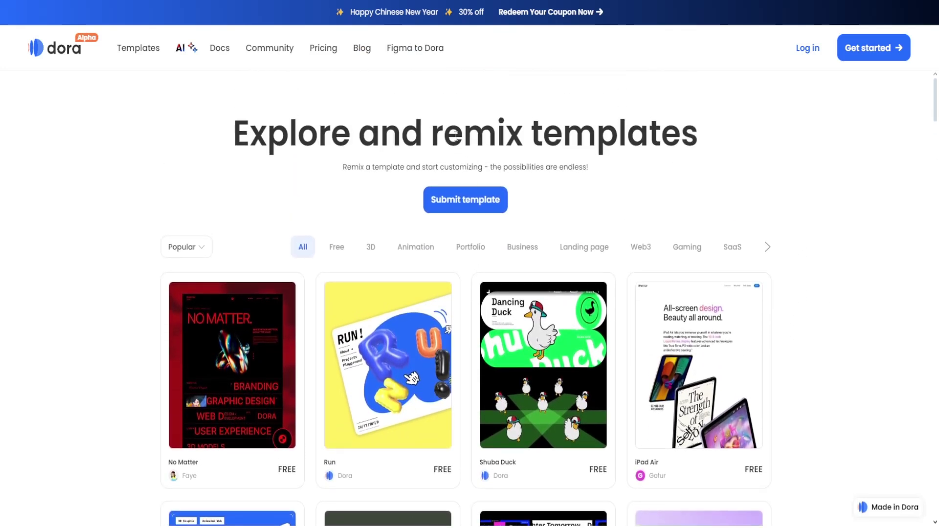
View the Site Pricing page with Starter $0, Basic $14, Pro $25 and Custom plans.
left_click(320, 53)
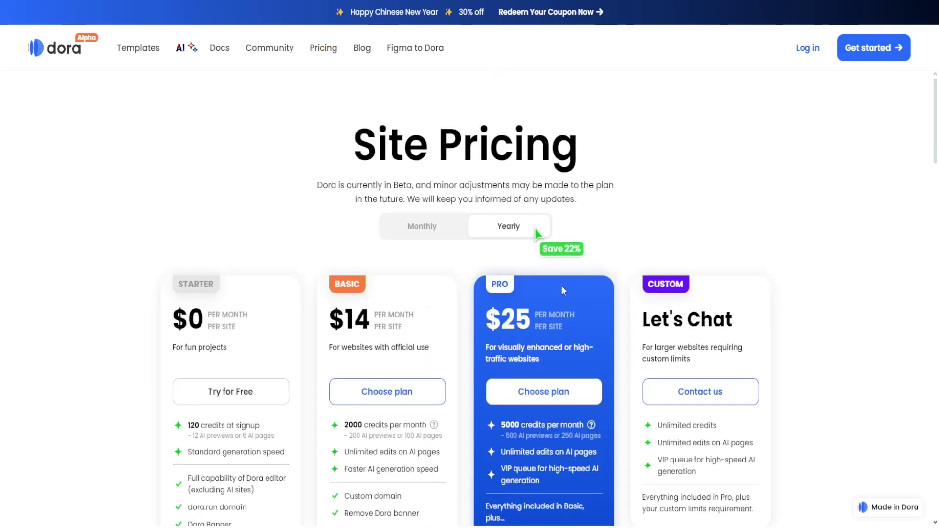
scroll(812, 212, "down", 1)
scroll(812, 212, "down", 1)
scroll(812, 212, "down", 1)
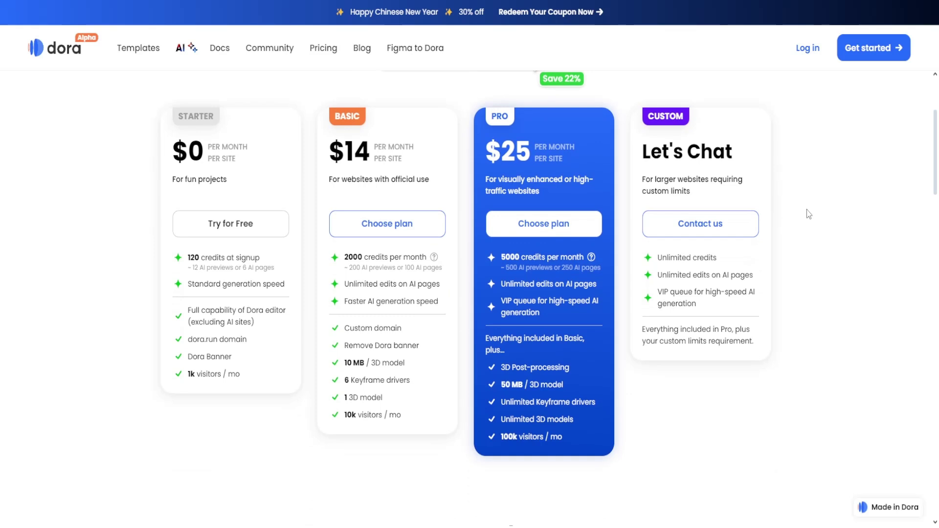
scroll(296, 151, "up", 1)
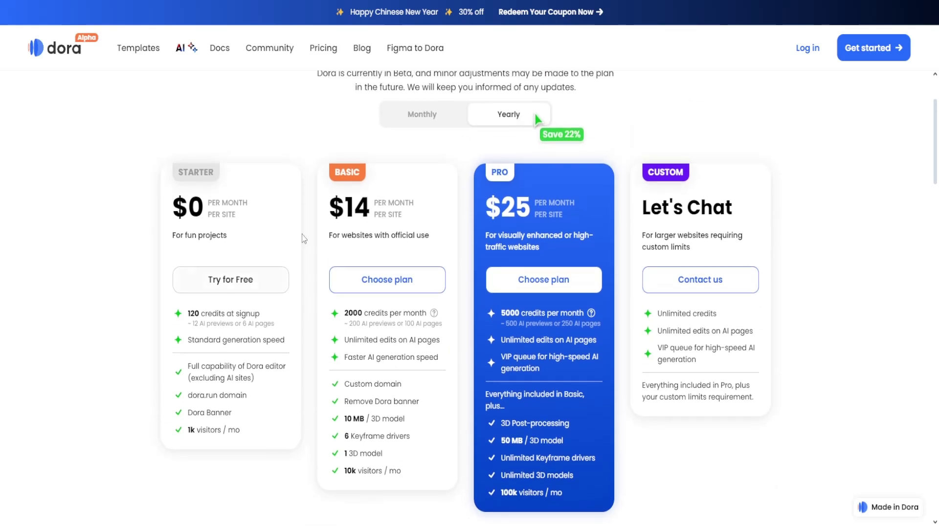